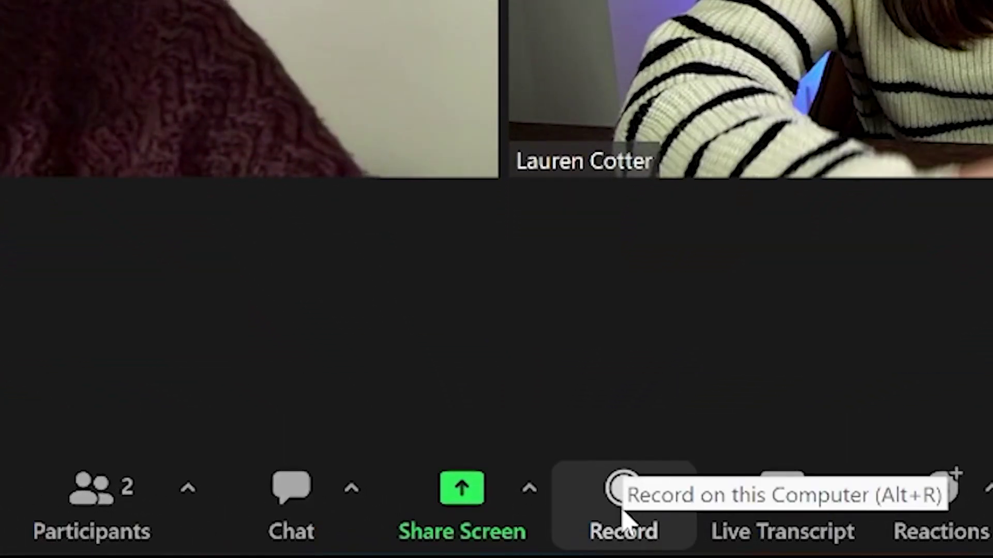
Step: Record the two-person Zoom call to this computer, stop recording, then end the meeting for all
left_click(625, 523)
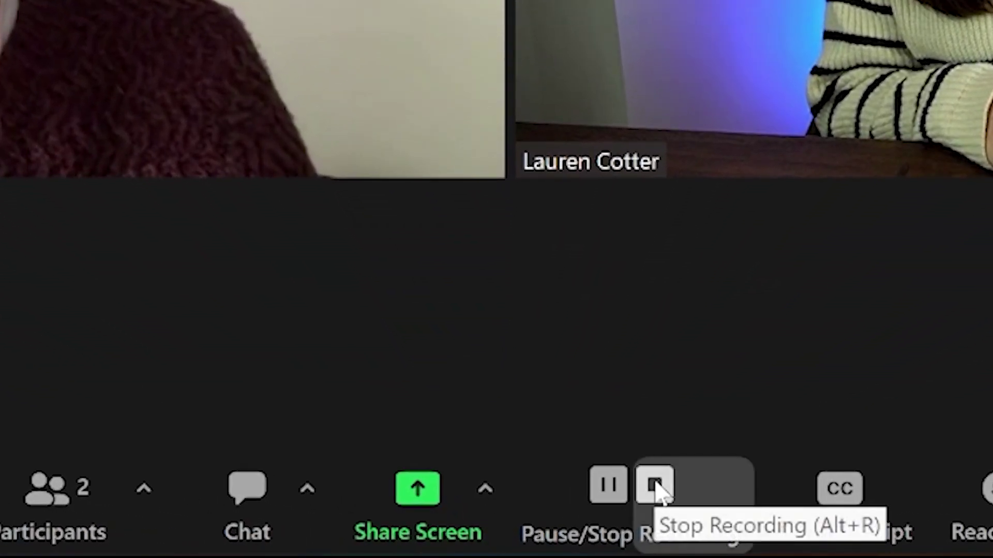
left_click(654, 486)
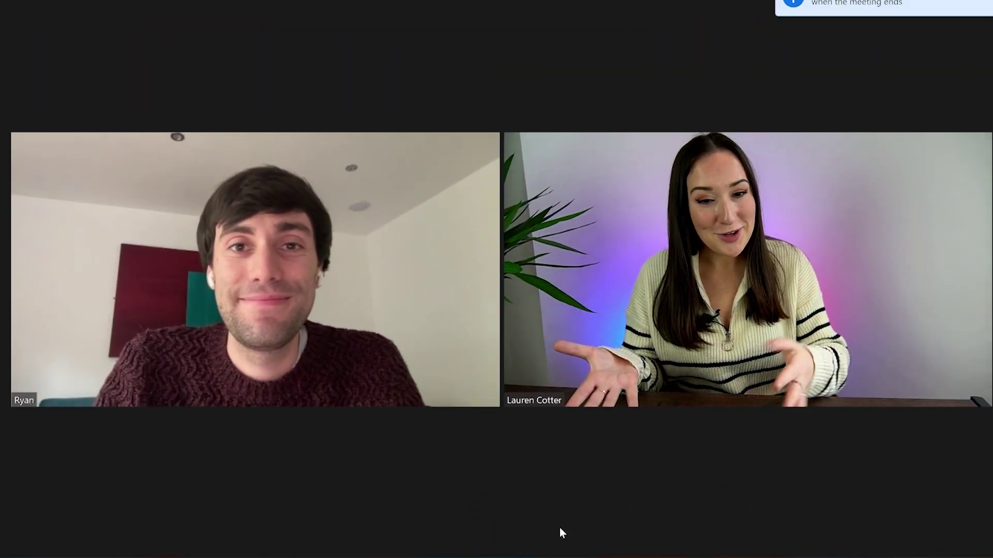
left_click(976, 538)
left_click(942, 468)
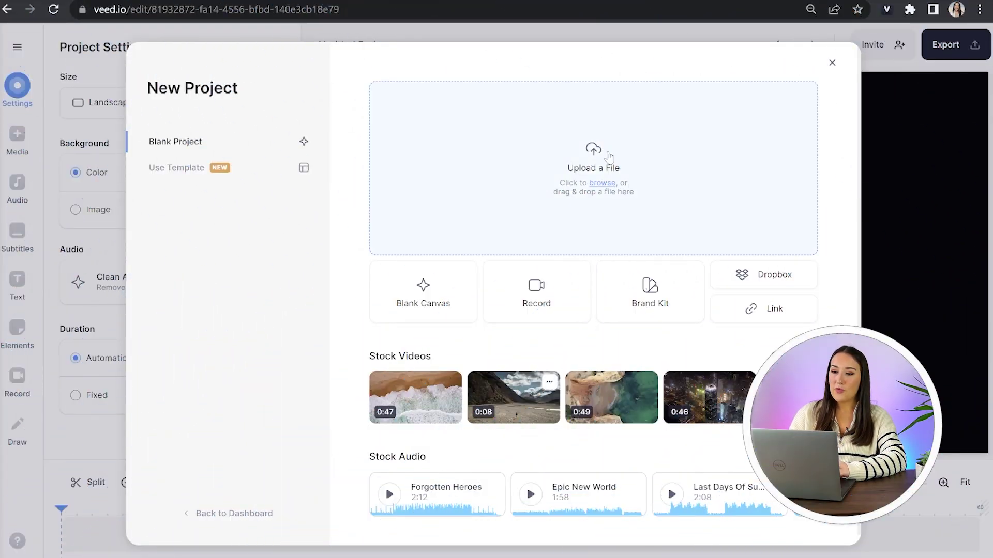
Step: Upload Zoom Video.mp4 into a new VEED project
left_click(610, 157)
left_click(549, 342)
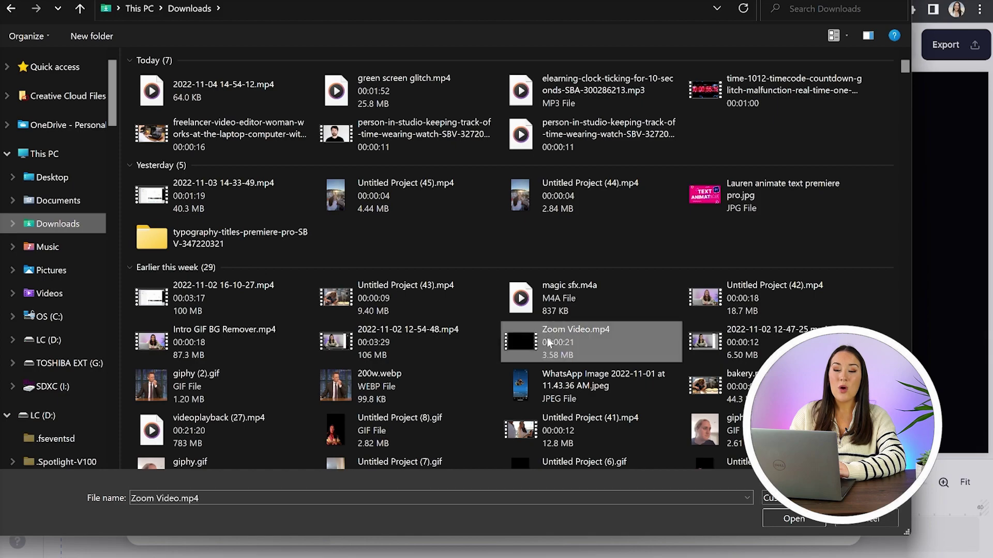
double_click(549, 342)
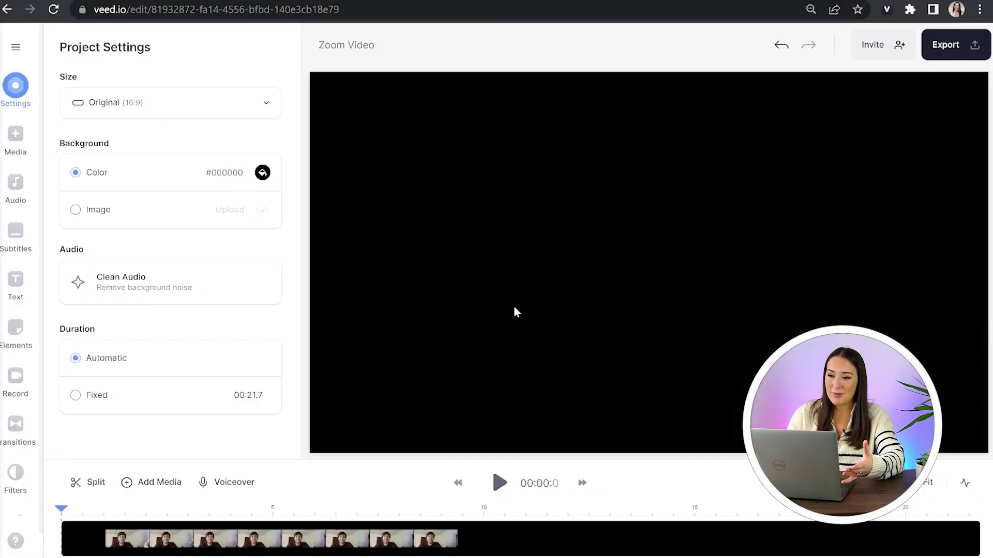
Step: Set the project size to YouTube (16:9)
left_click(268, 106)
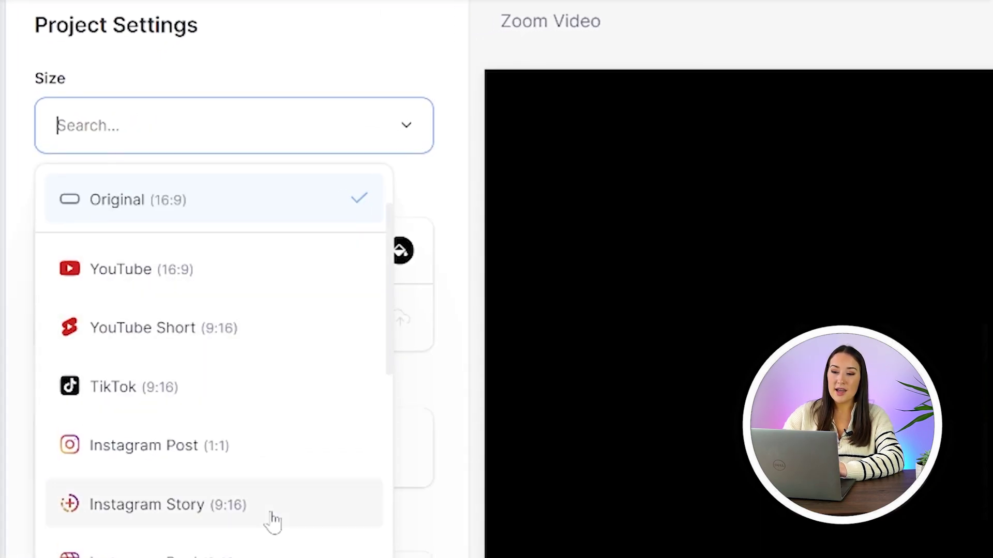
scroll(271, 522, "down", 5)
scroll(273, 522, "down", 4)
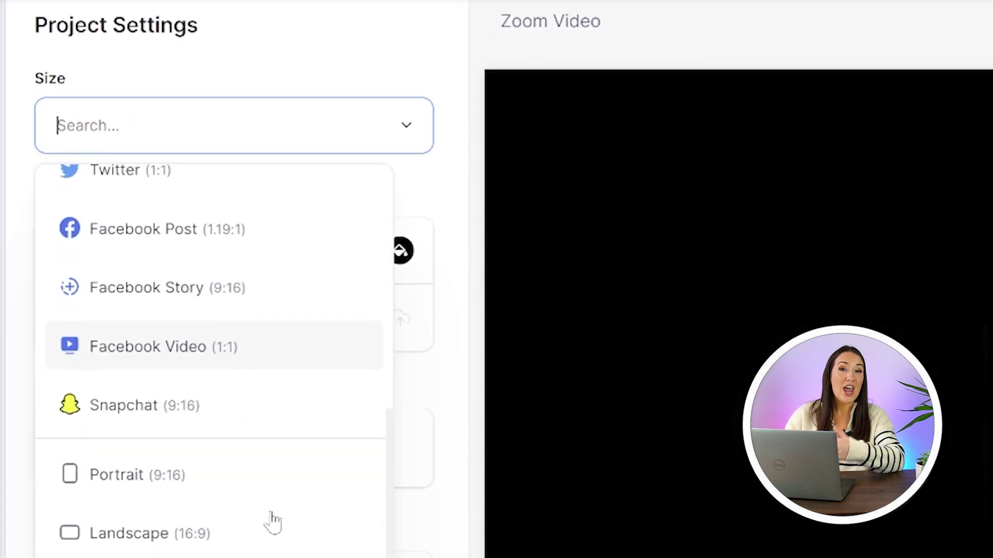
scroll(273, 522, "up", 10)
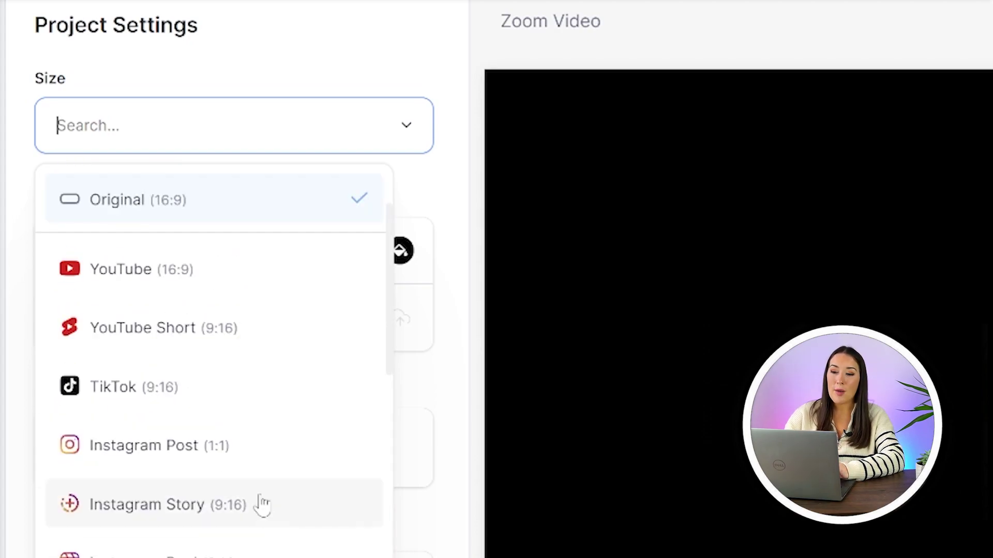
left_click(174, 282)
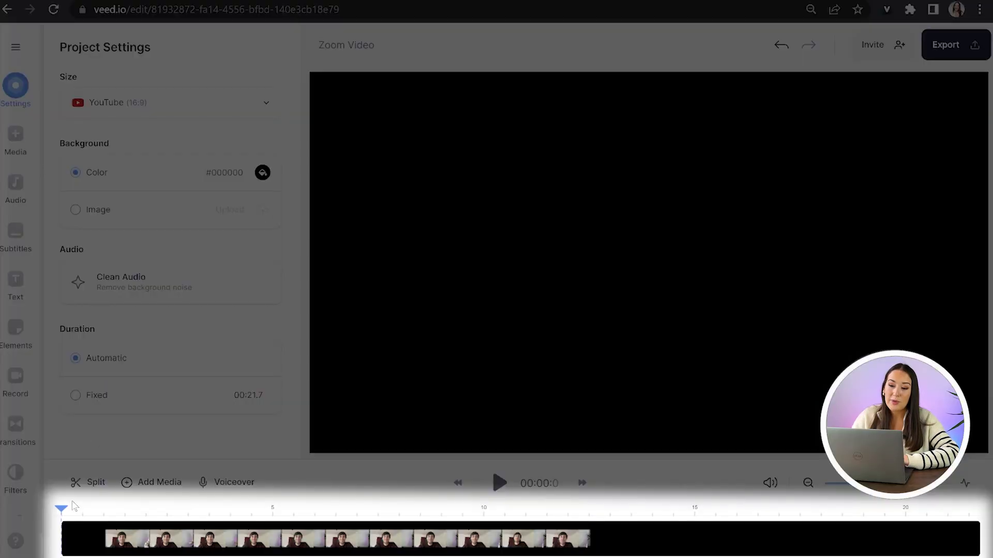
Step: Cut and delete the black opening, close the start gap, and split off the black ending near 0:17
left_click(72, 508)
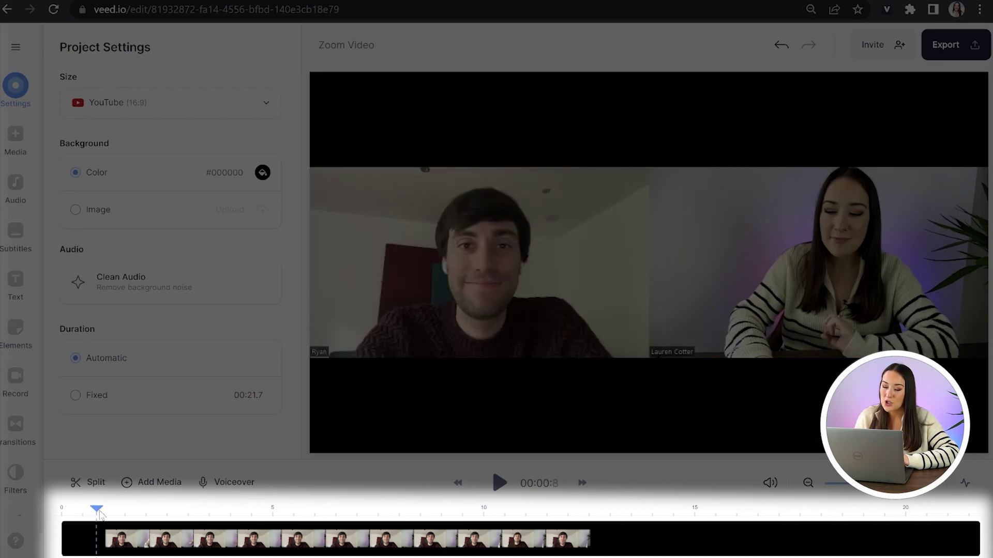
left_click_drag(105, 517, 111, 516)
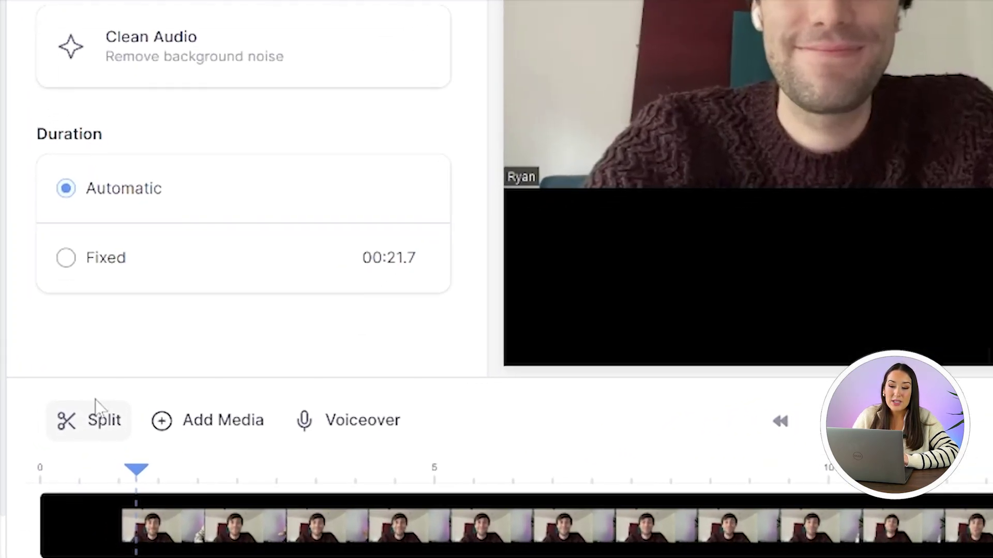
left_click(97, 420)
left_click(83, 510)
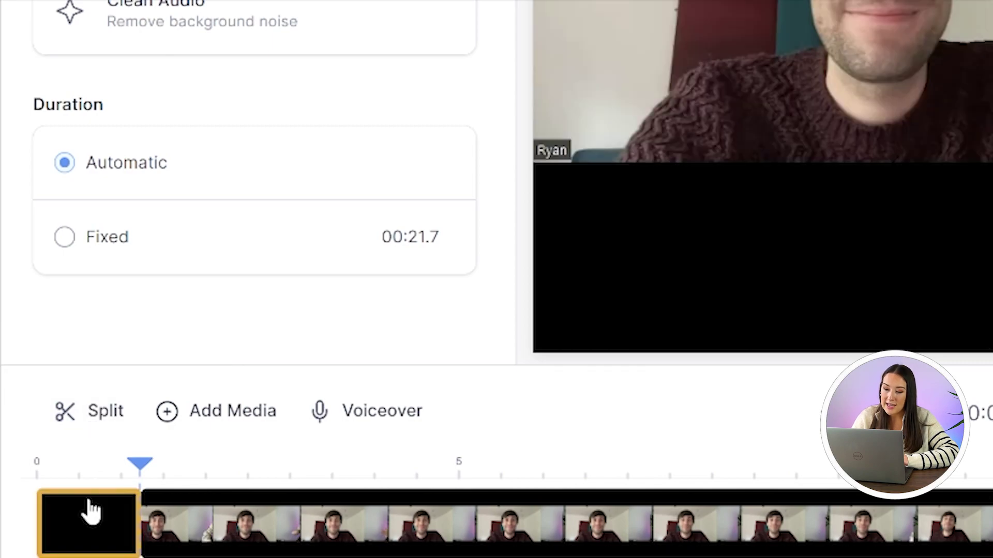
right_click(89, 506)
left_click(145, 473)
mouse_move(85, 533)
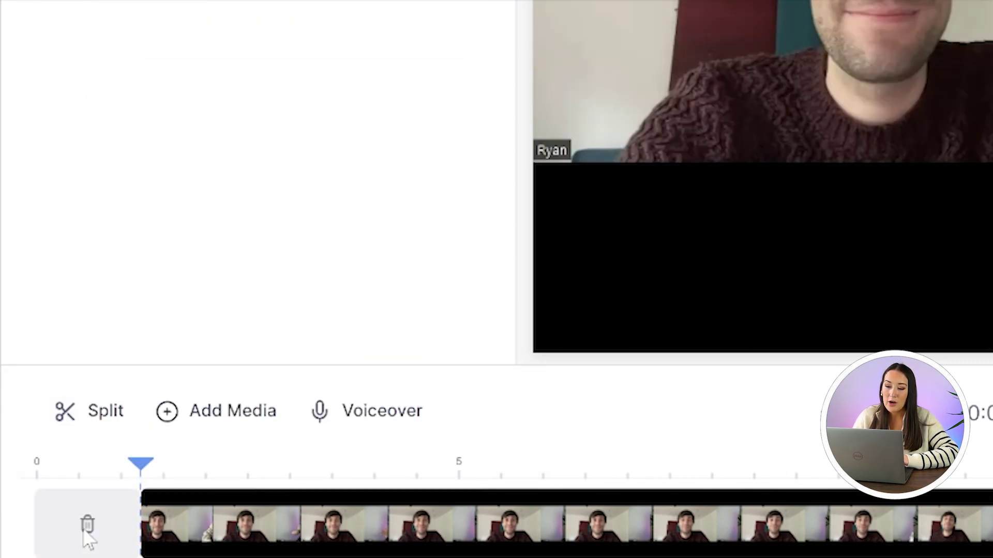
left_click(86, 533)
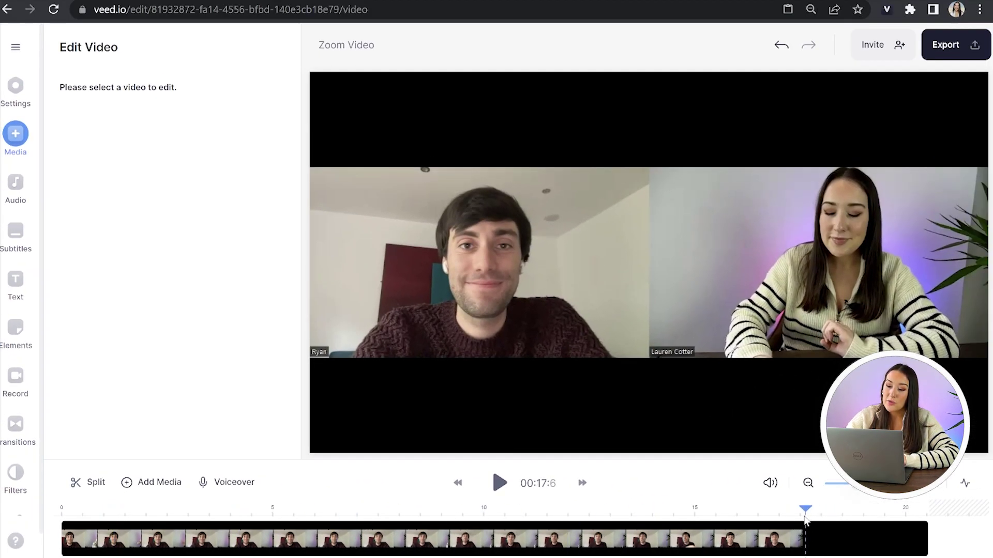
left_click(90, 483)
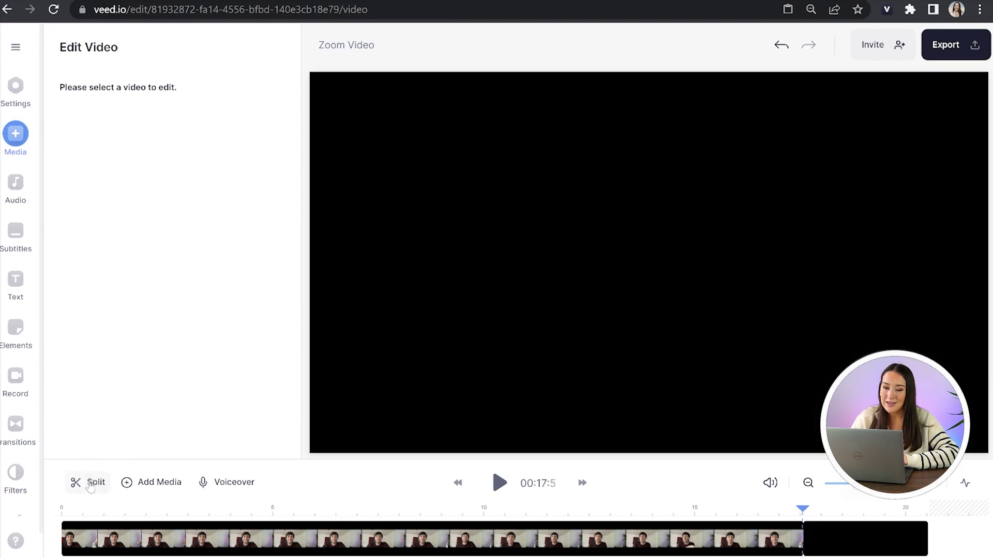
right_click(872, 549)
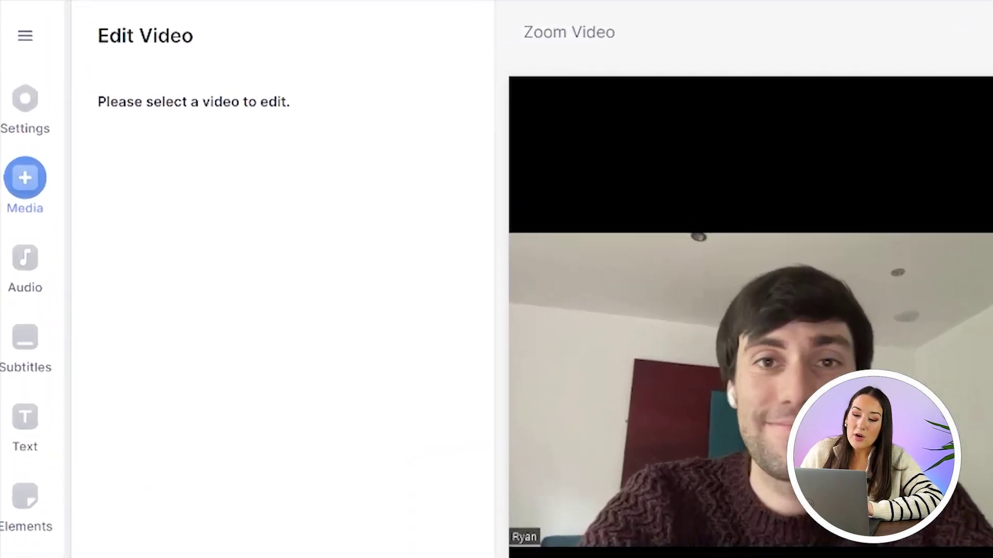
Step: Set the canvas background colour to pale cream #fff6d2
left_click(36, 106)
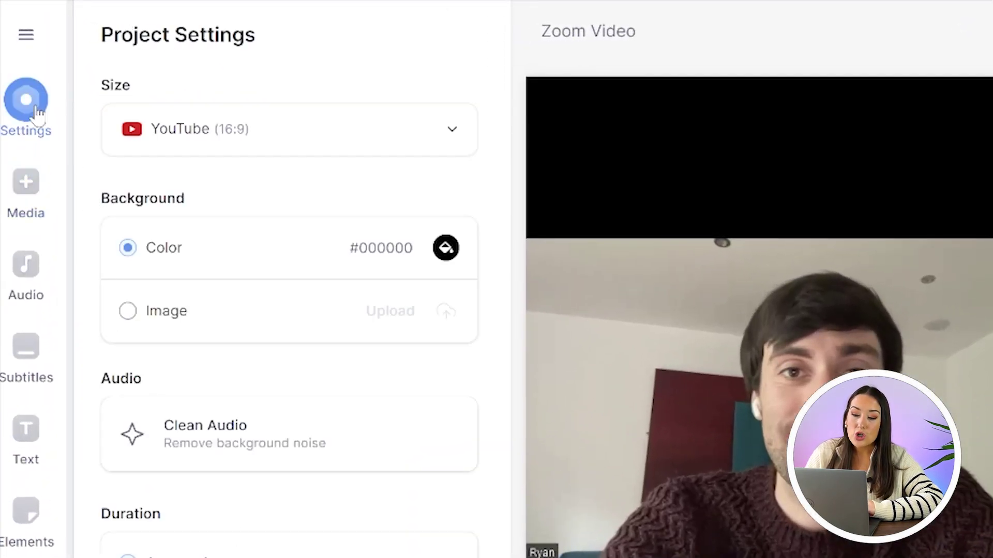
left_click(443, 253)
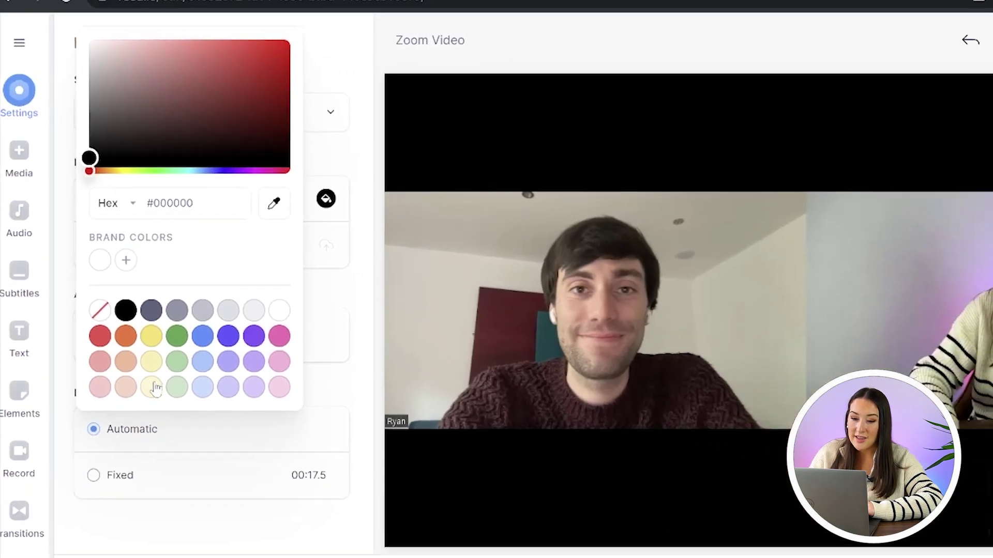
left_click(208, 507)
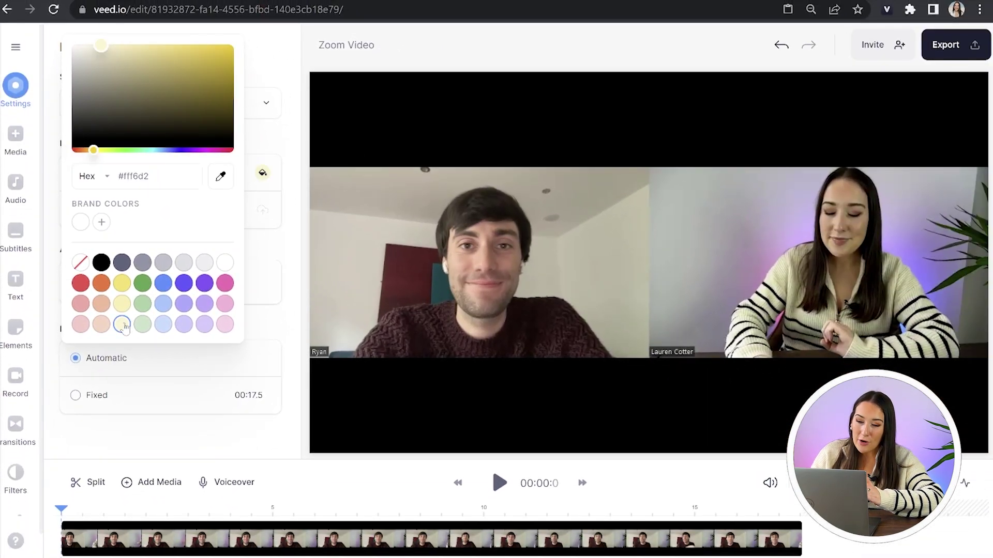
Step: Crop the black bars off the top and bottom of the video
left_click(659, 85)
left_click_drag(648, 71, 645, 166)
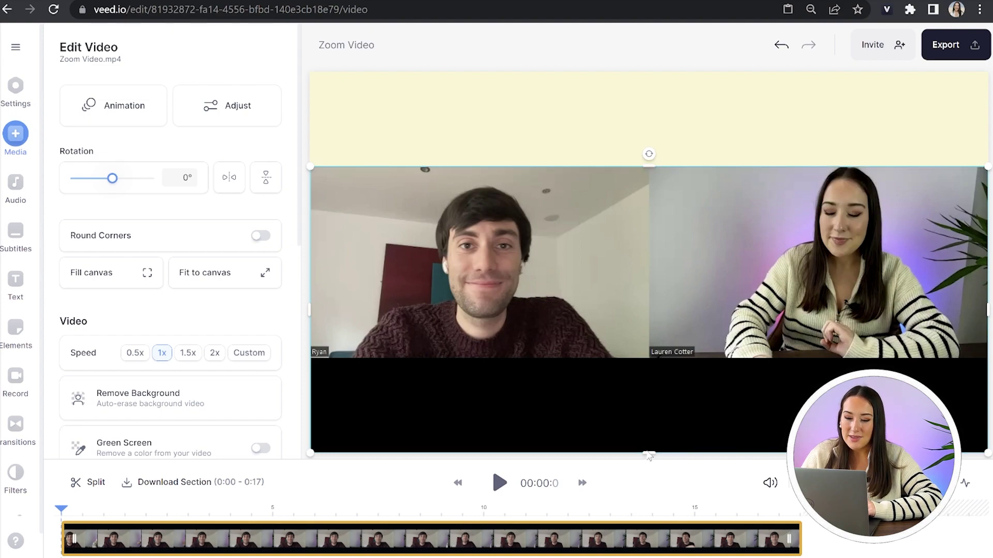
left_click_drag(645, 440, 647, 360)
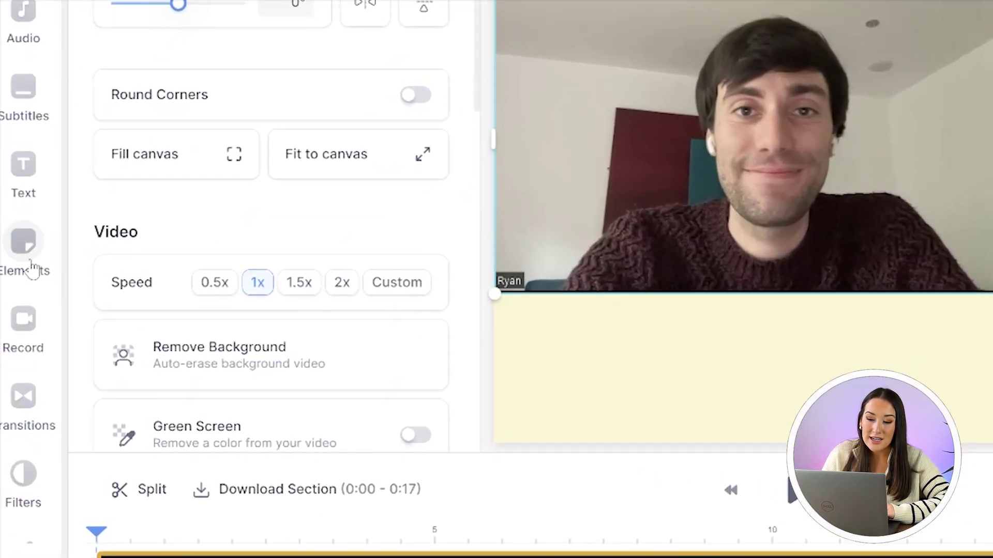
Step: Add a purple squiggle 3D sticker, rotated -122°, in the top-left corner, lasting to about 13.8 s
left_click(32, 268)
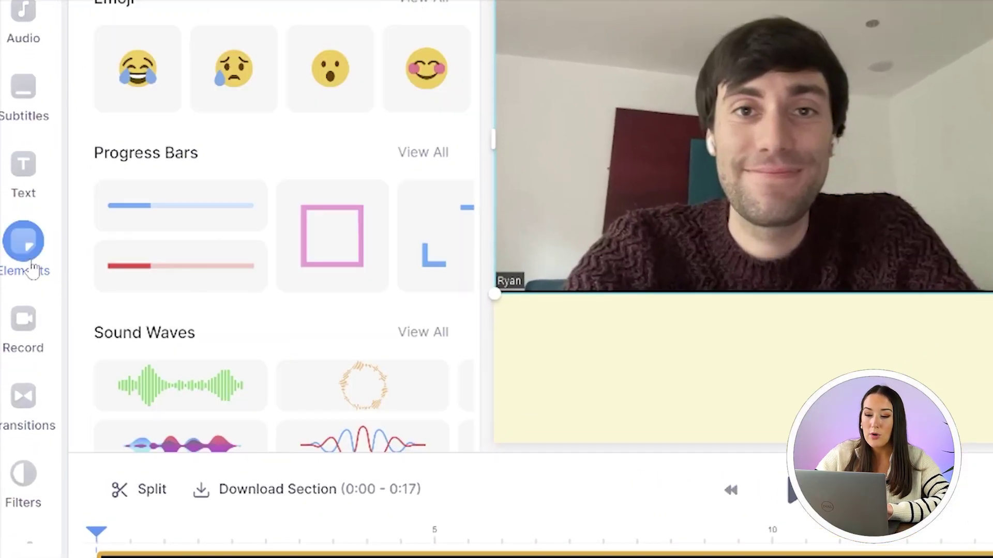
scroll(352, 65, "down", 15)
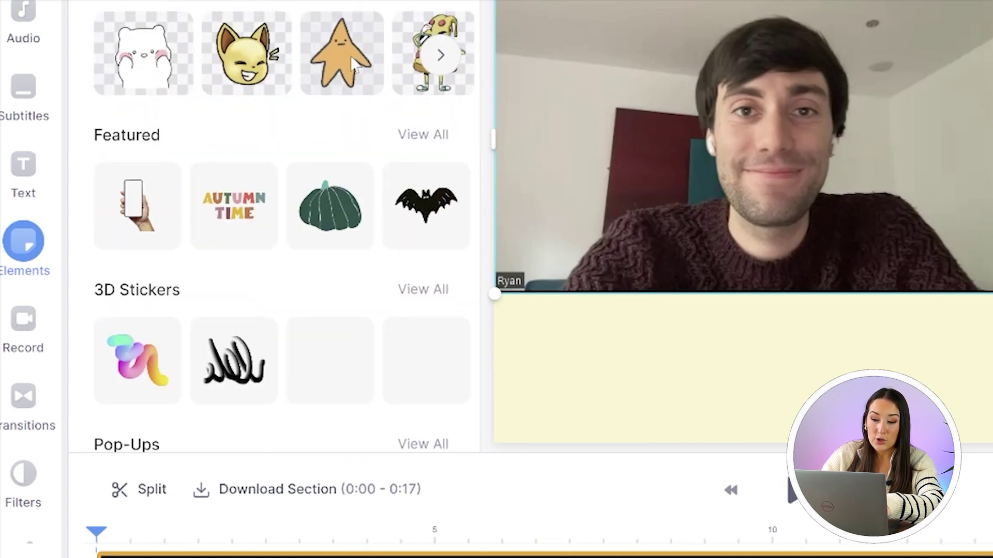
left_click(415, 116)
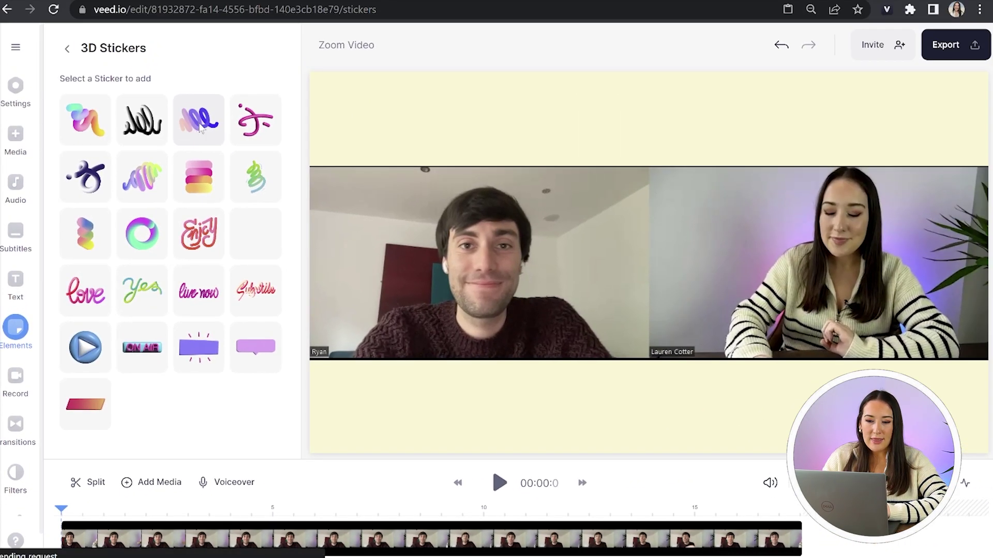
left_click(200, 129)
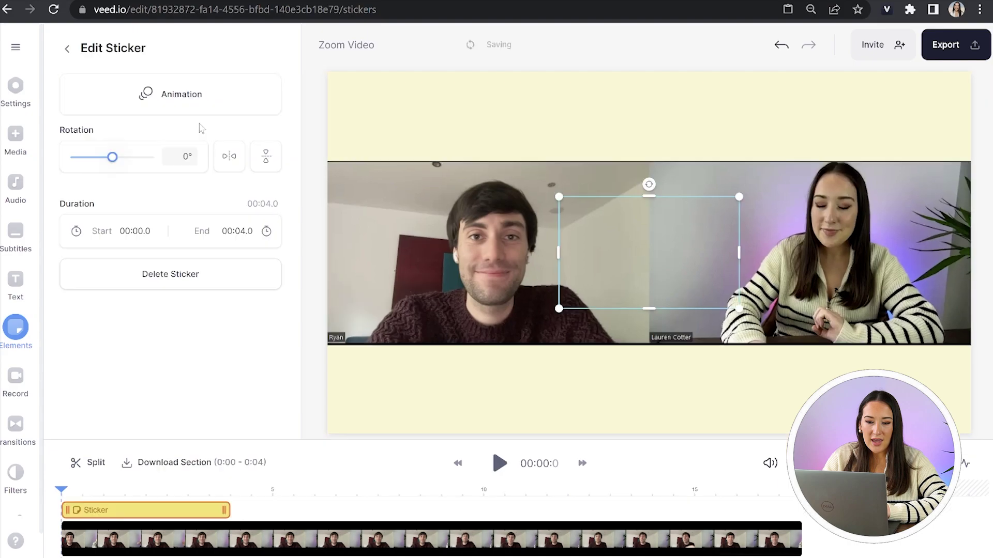
left_click_drag(606, 235, 383, 119)
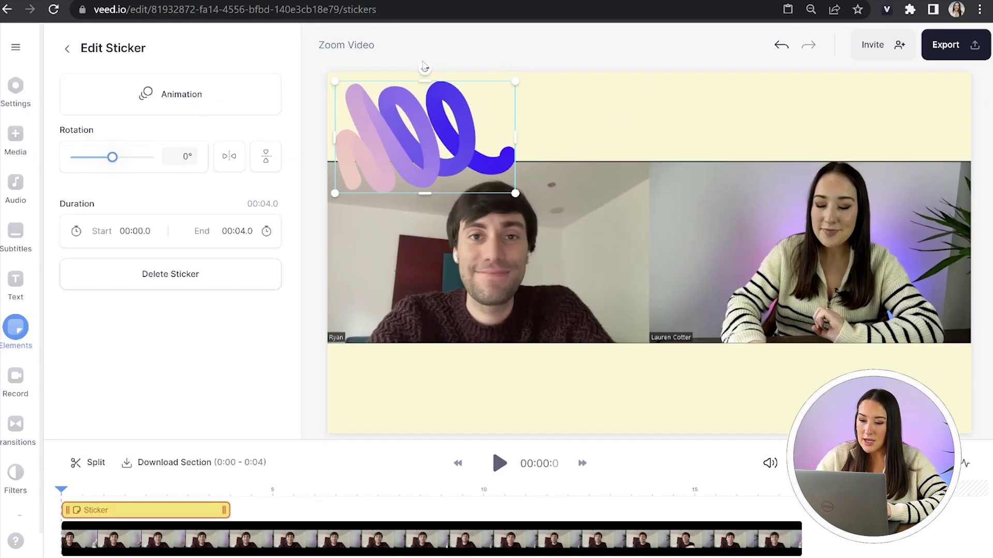
left_click_drag(414, 64, 366, 173)
left_click_drag(403, 100, 343, 45)
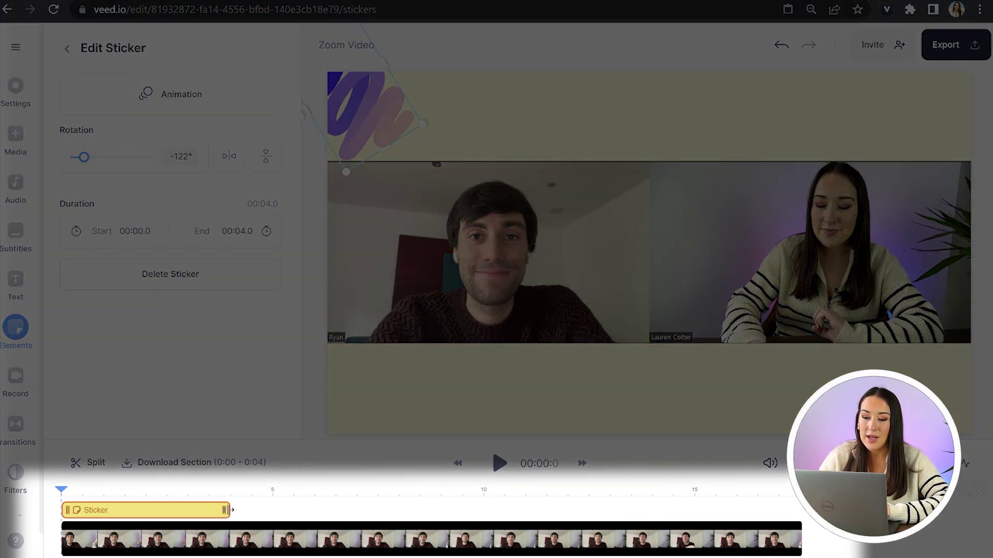
left_click_drag(258, 508, 733, 507)
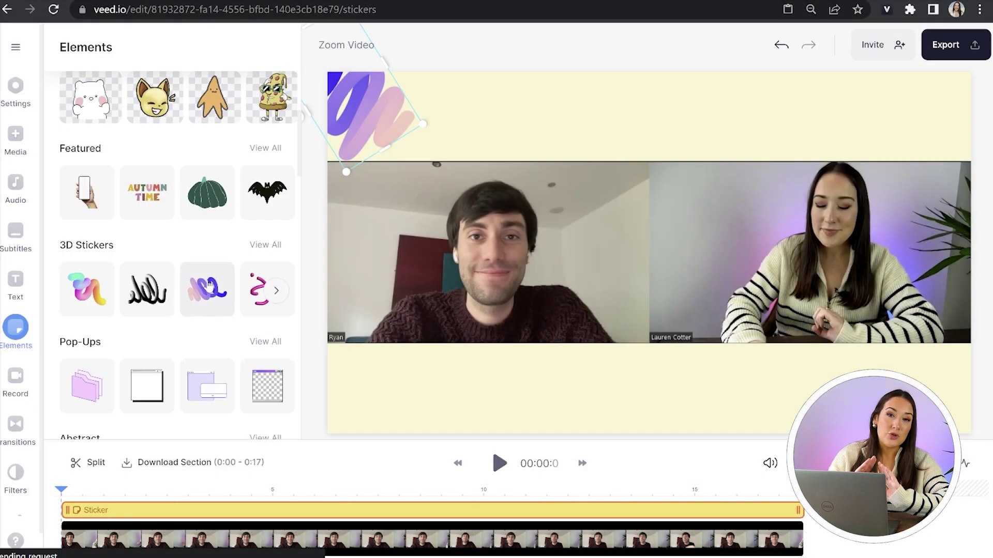
Step: Add a second squiggle rotated -33° in the top-right corner, lasting until 00:17.6
left_click(206, 288)
left_click_drag(651, 178, 606, 178)
left_click_drag(646, 243, 903, 111)
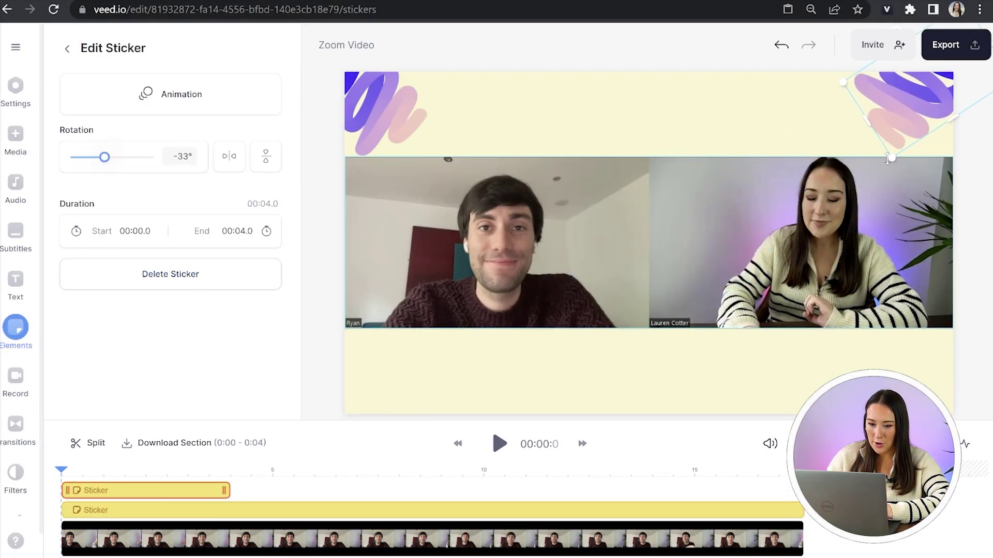
left_click_drag(224, 490, 796, 490)
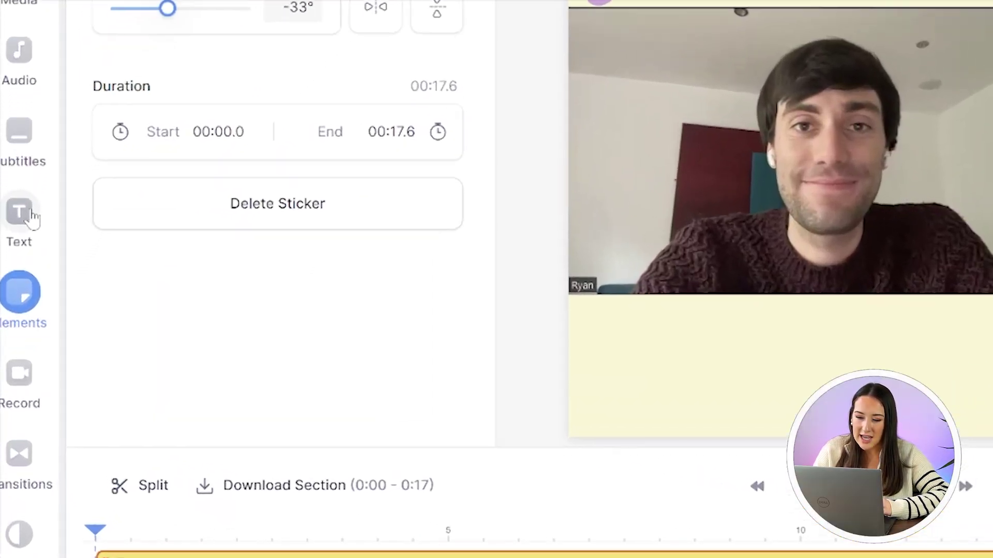
Step: Add a Headline Title label in Abril Fatface, 60px, black text
left_click(20, 213)
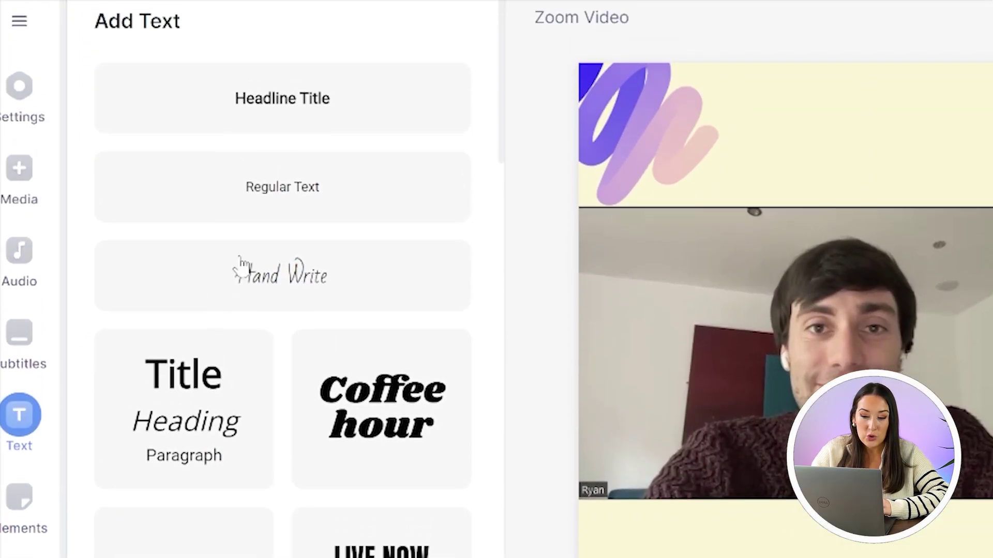
left_click(314, 110)
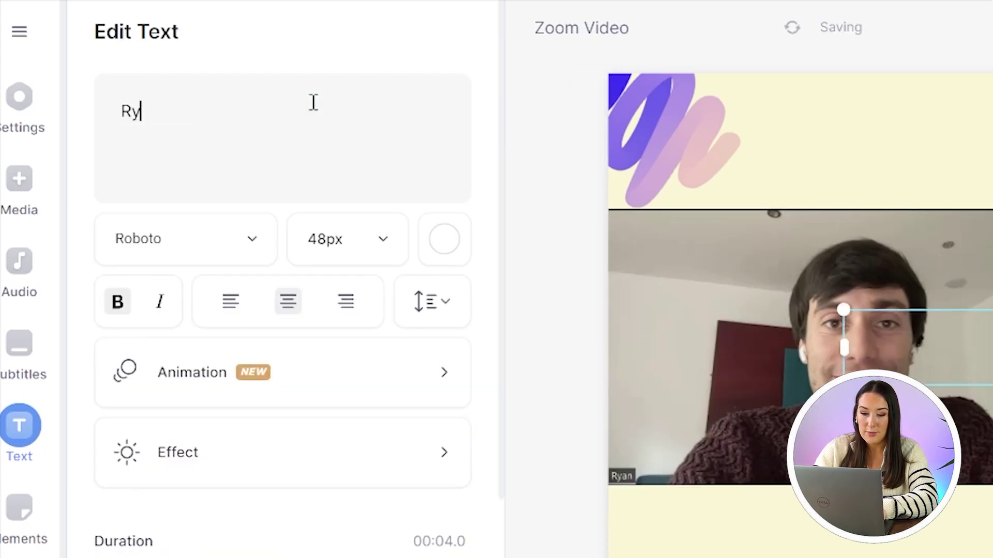
left_click(207, 239)
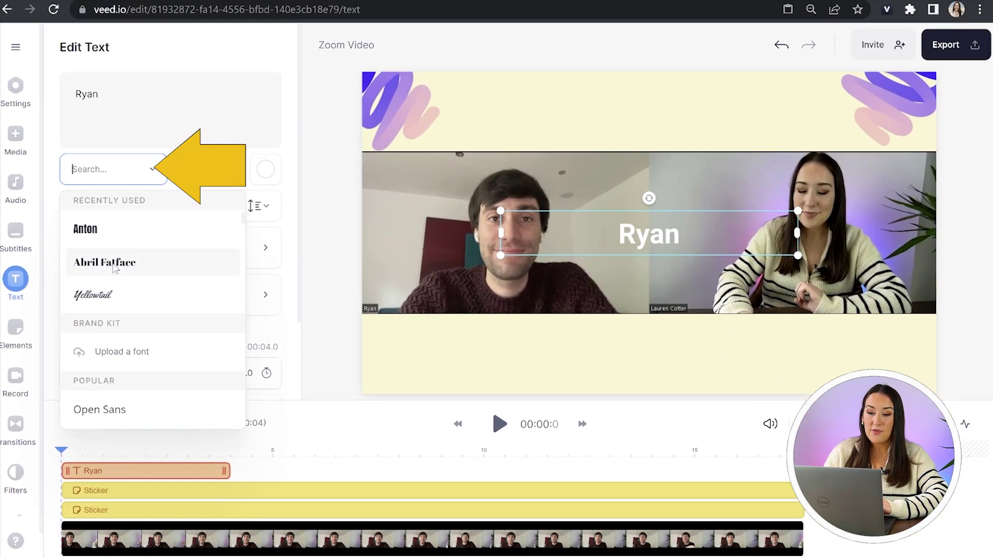
left_click(187, 405)
left_click(199, 169)
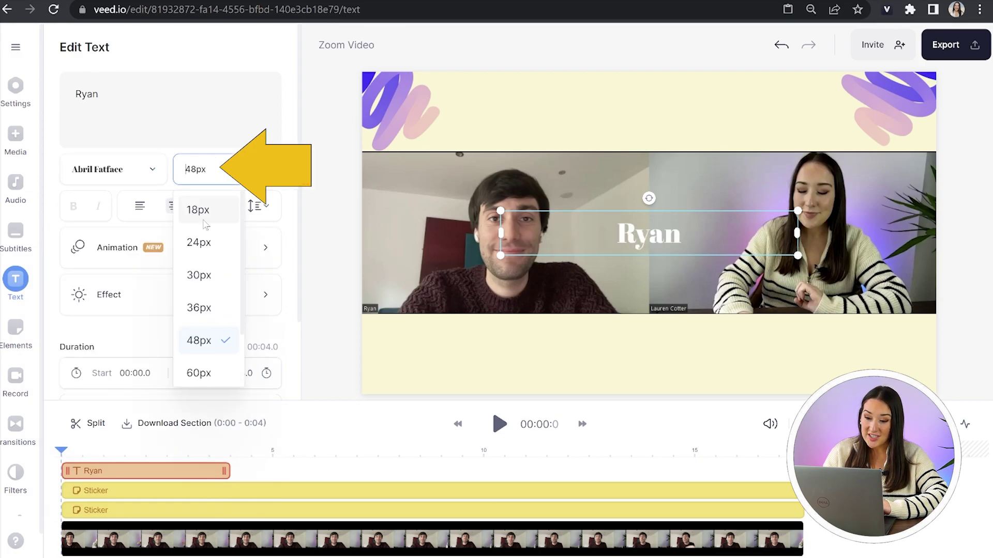
left_click(197, 374)
left_click(265, 171)
left_click(103, 262)
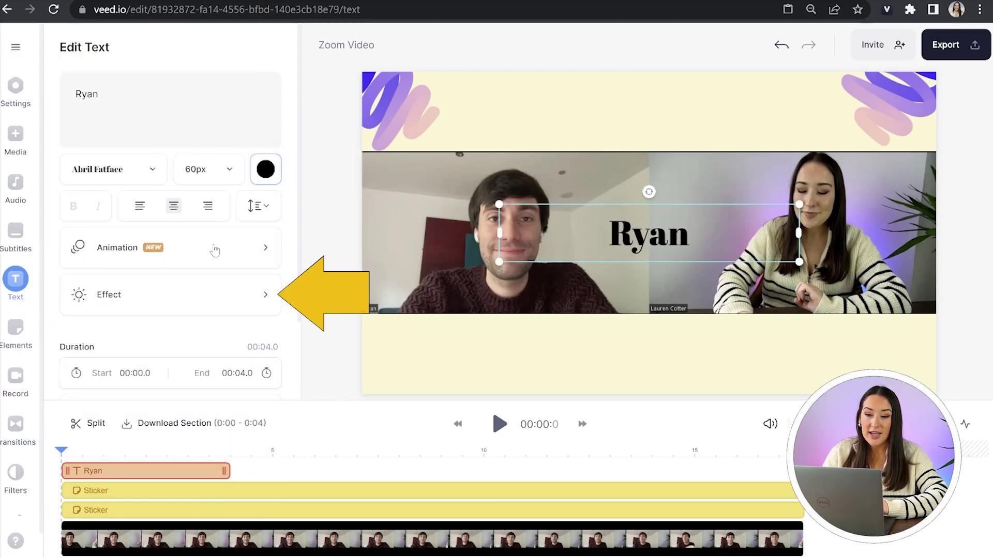
Step: Give the label a rounded background in the sticker's pink and place it above the left speaker
left_click(169, 311)
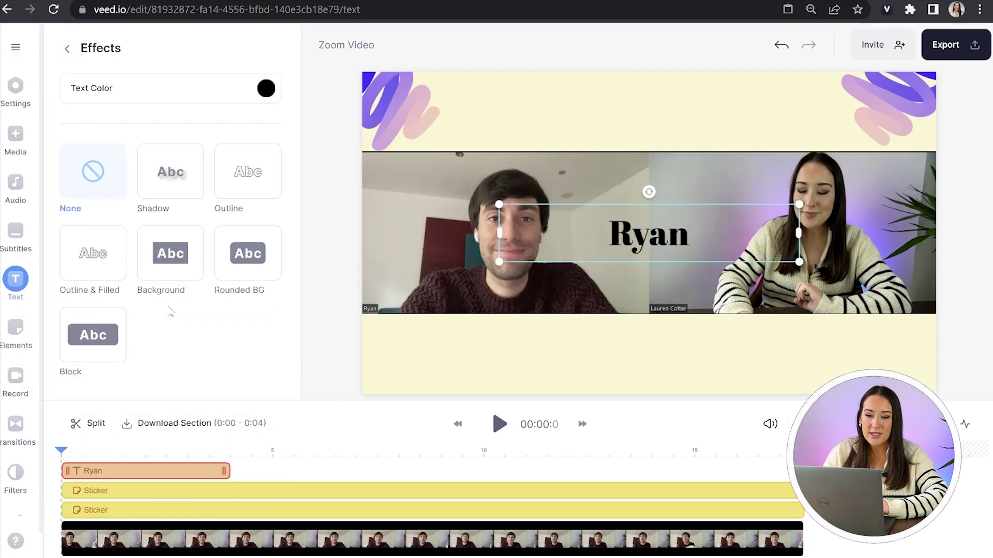
left_click(241, 278)
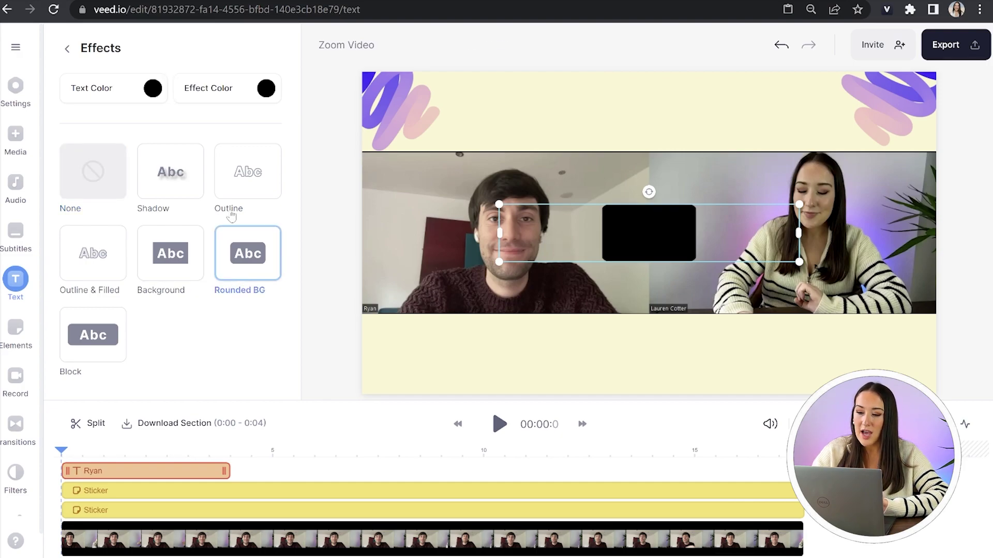
left_click(198, 89)
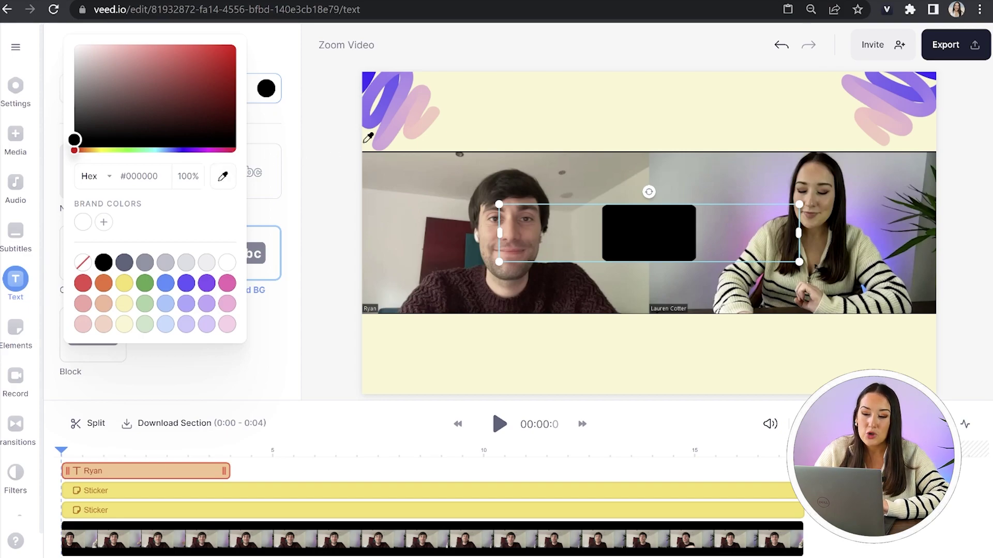
left_click(404, 121)
mouse_move(624, 238)
left_mouse_down()
mouse_move(447, 118)
mouse_move(470, 132)
left_mouse_up()
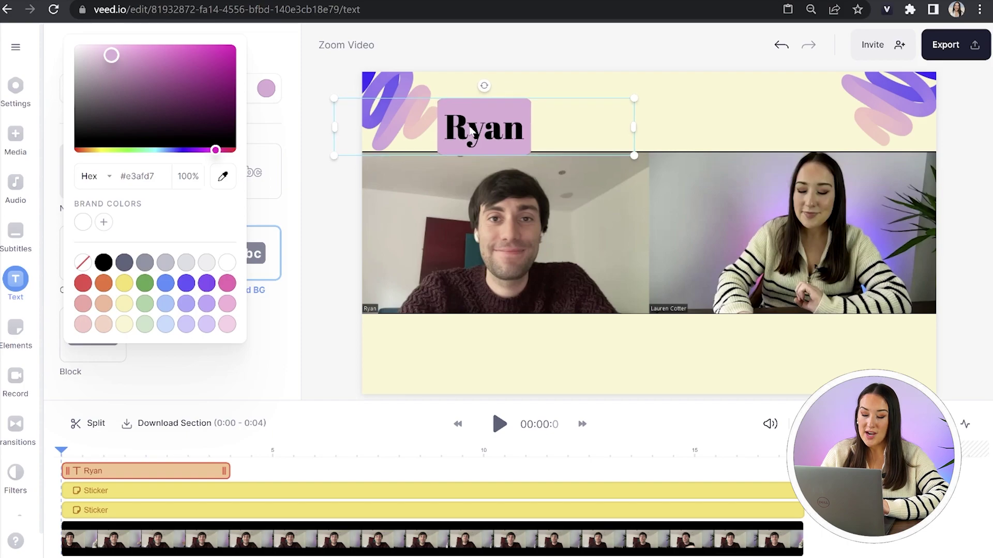
left_click(229, 470)
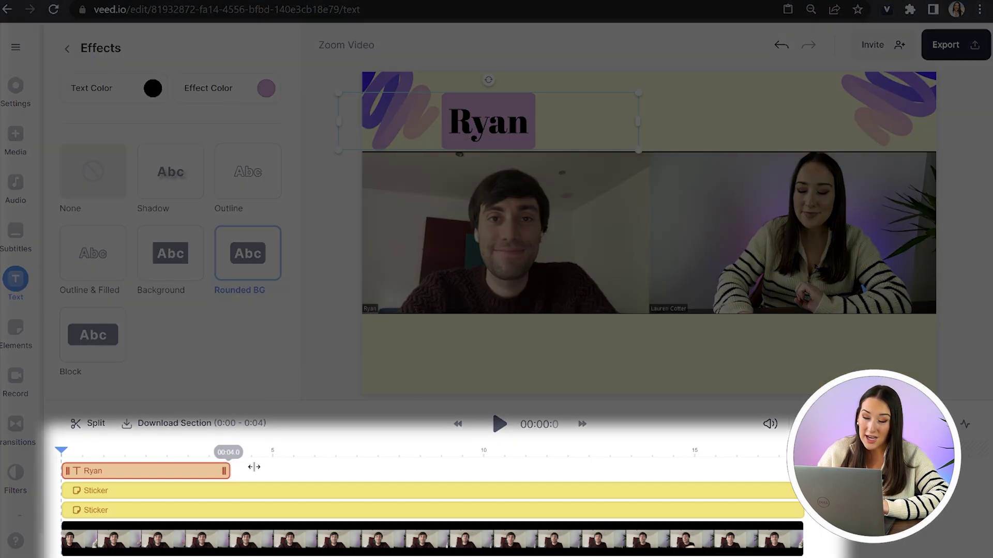
Step: Stretch the name label across the whole video, duplicate it, and clear the copy's text
left_click_drag(254, 467, 656, 454)
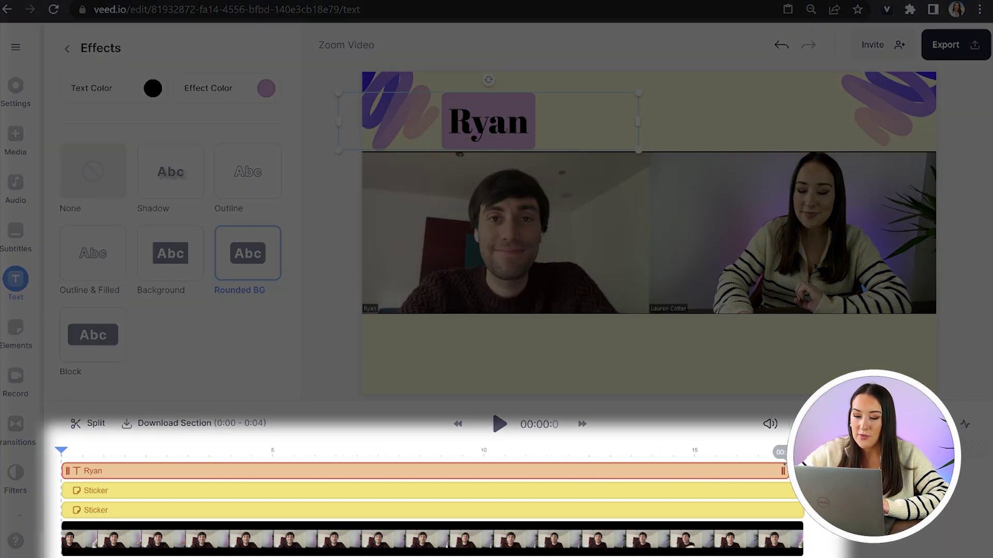
right_click(514, 133)
left_click(549, 142)
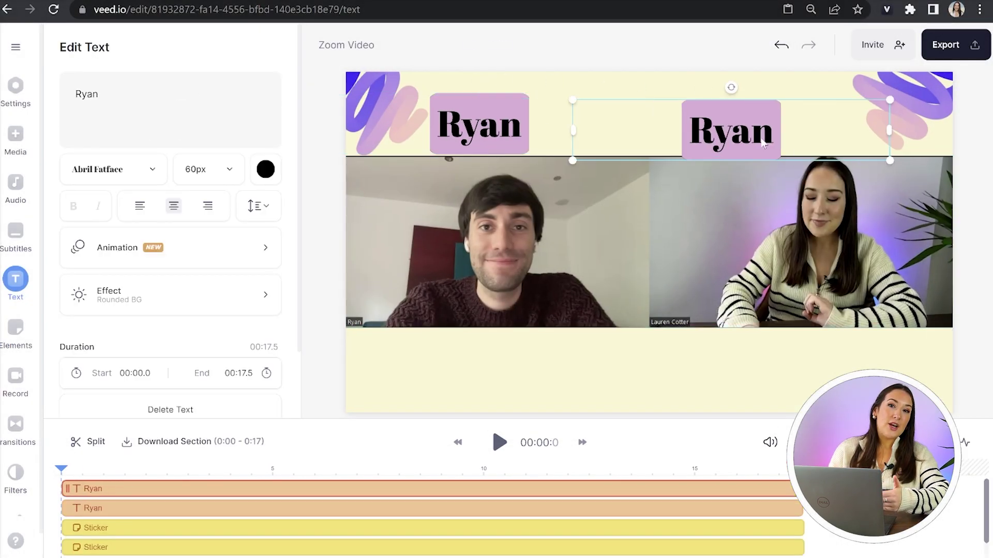
triple_click(159, 90)
key("BackSpace")
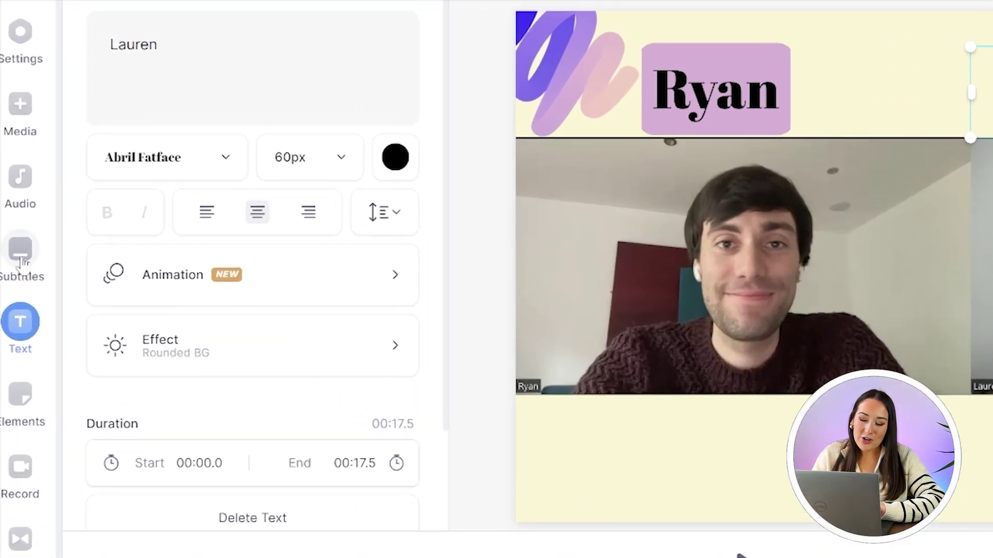
Step: Auto-generate subtitles for the call in English
left_click(19, 237)
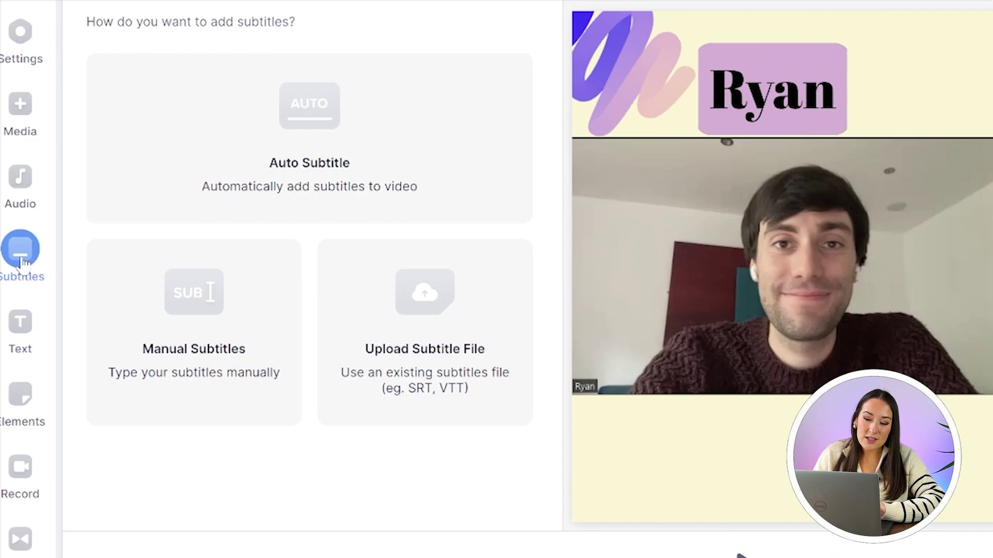
left_click(288, 182)
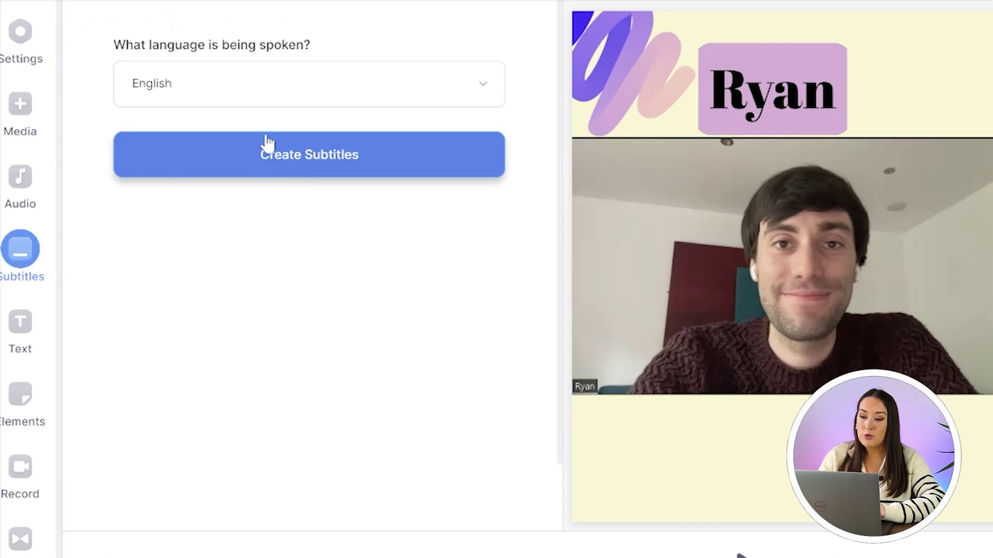
left_click(258, 101)
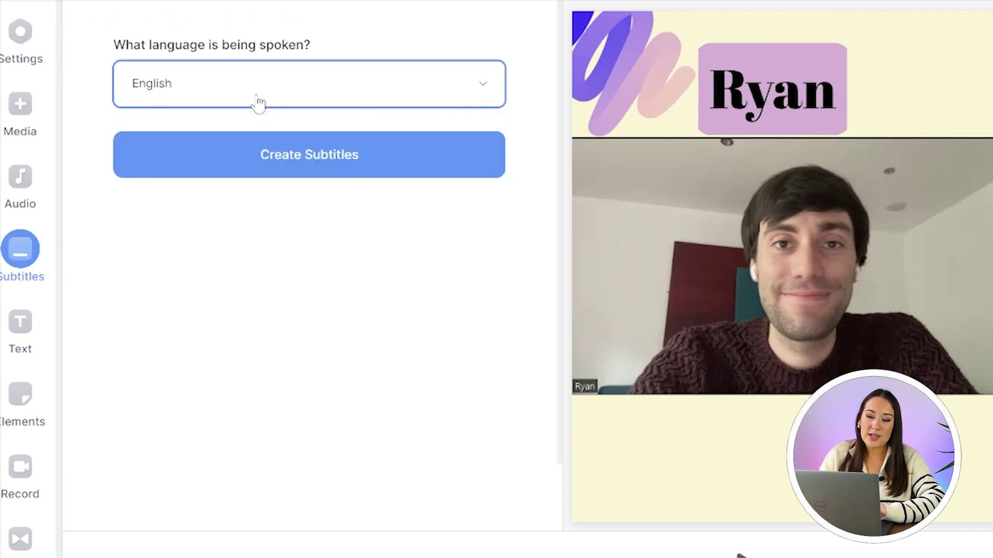
left_click(244, 156)
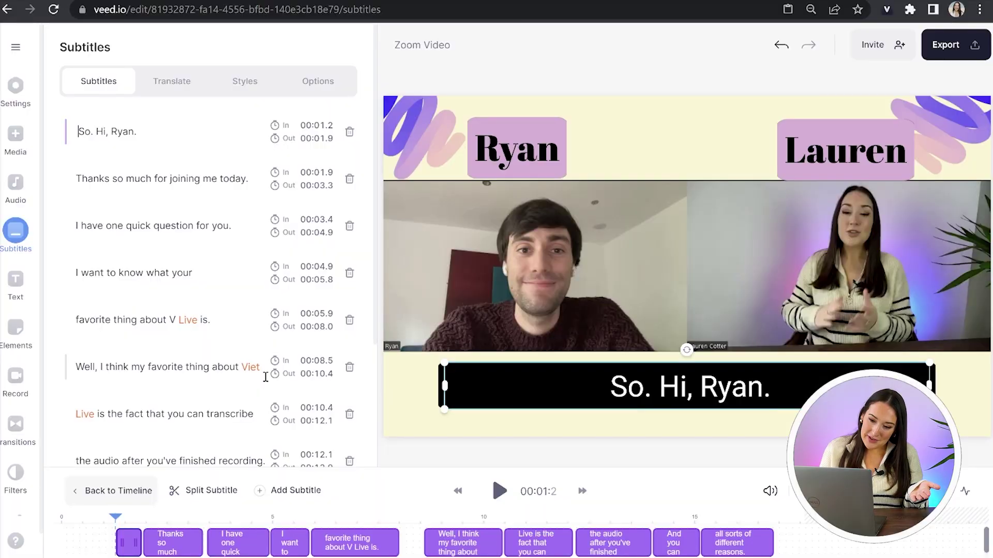
Step: Replace the misheard word "Viet" with "VEED" in the subtitles
left_click(255, 371)
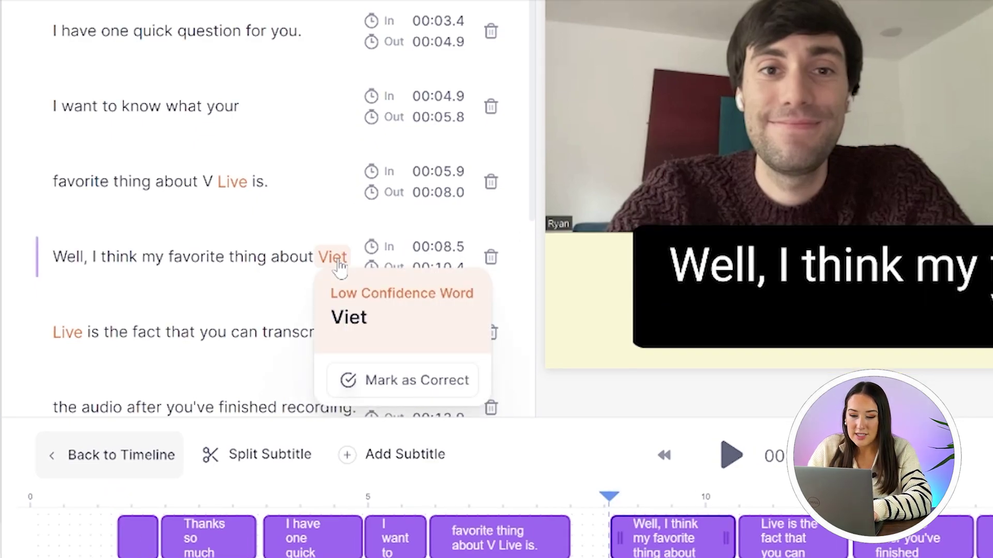
key("BackSpace")
key("BackSpace")
key("BackSpace")
key("BackSpace")
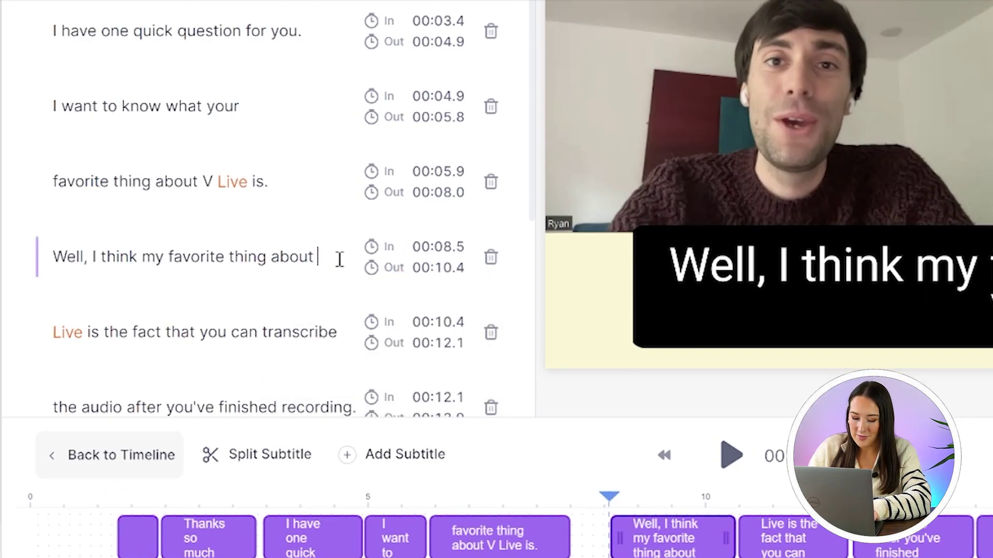
type("VEED")
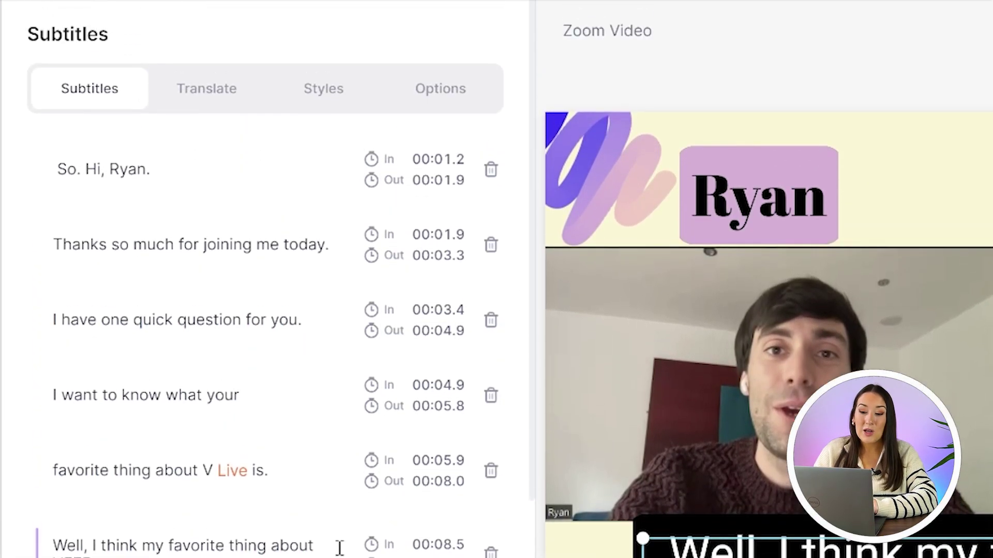
Step: Style the subtitles in Anton 36px on a peach rounded background
left_click(323, 88)
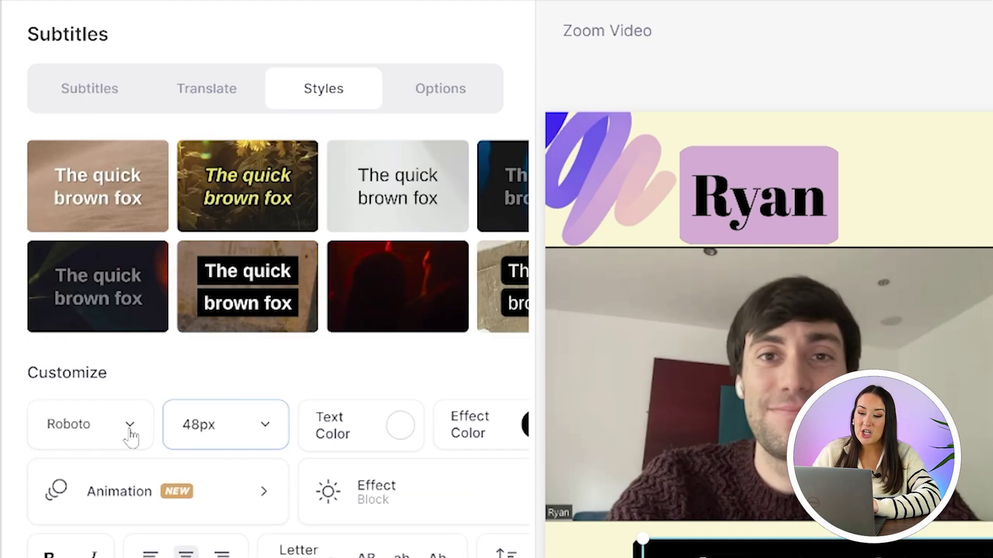
left_click(90, 419)
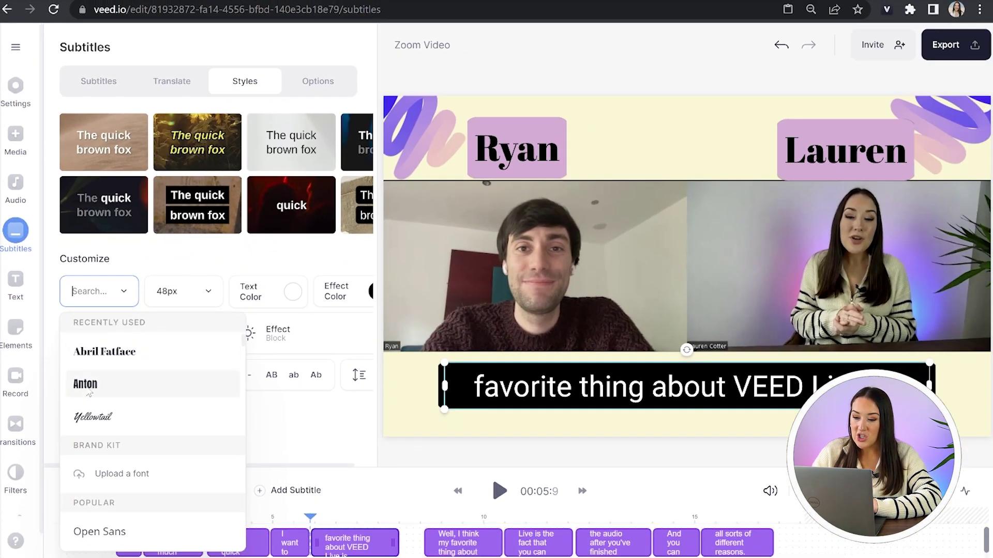
left_click(89, 394)
left_click(192, 290)
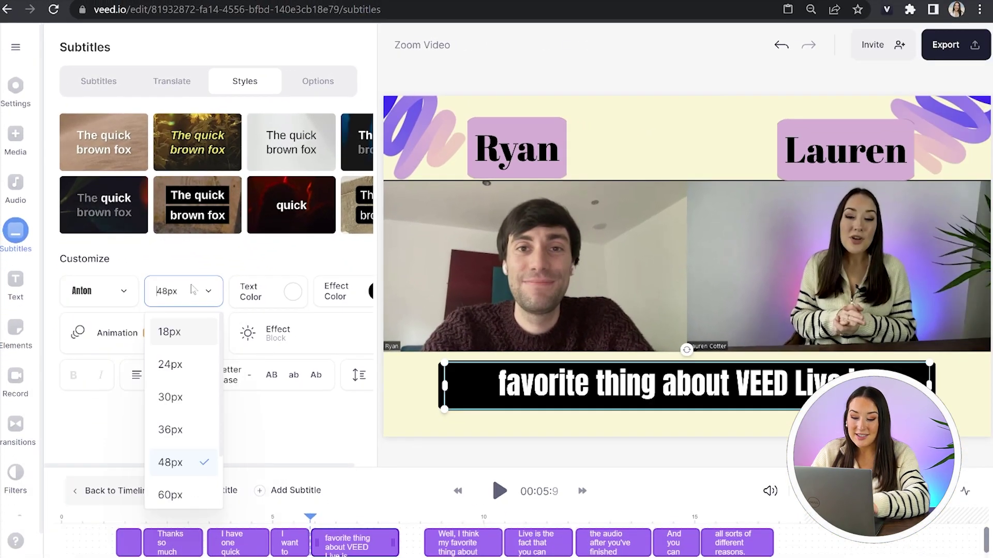
left_click(171, 430)
left_click(340, 294)
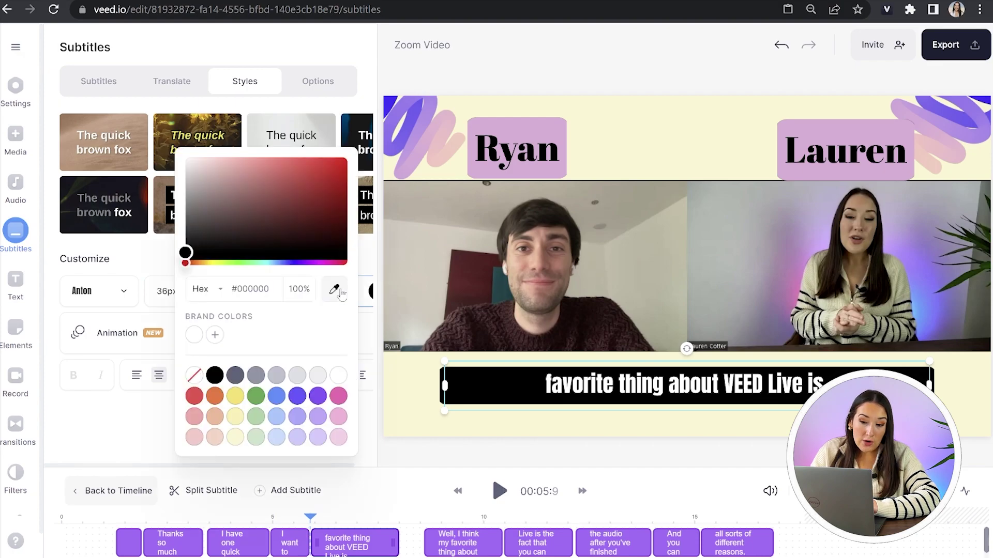
left_click(216, 416)
left_click(142, 310)
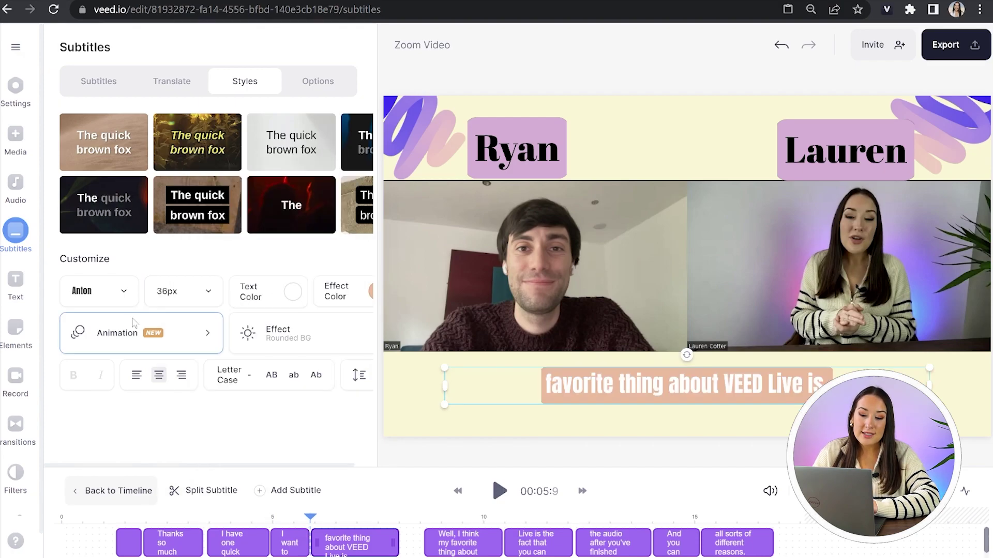
Step: Apply the Highlight word animation to the subtitles after previewing Karaoke and Impact
left_click(134, 326)
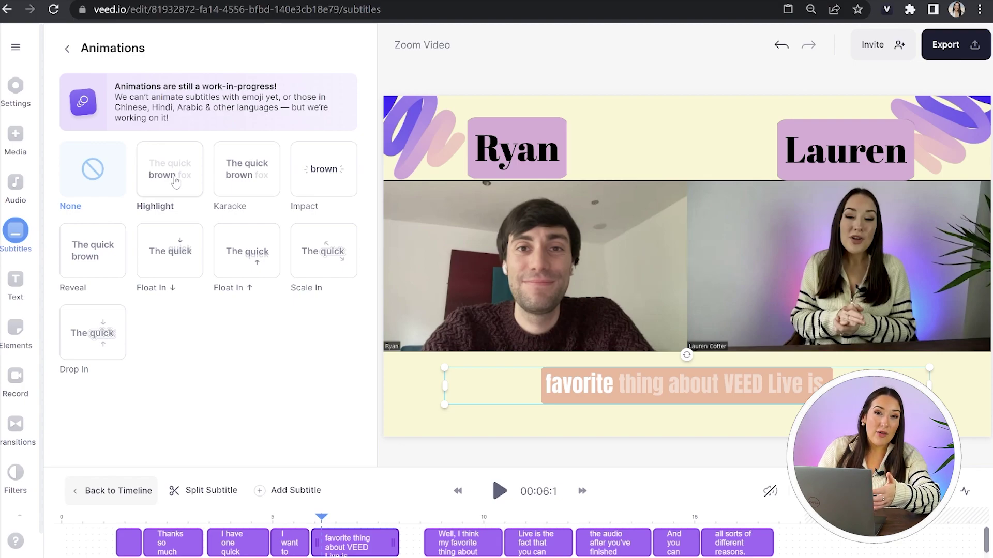
left_click(236, 177)
left_click(302, 192)
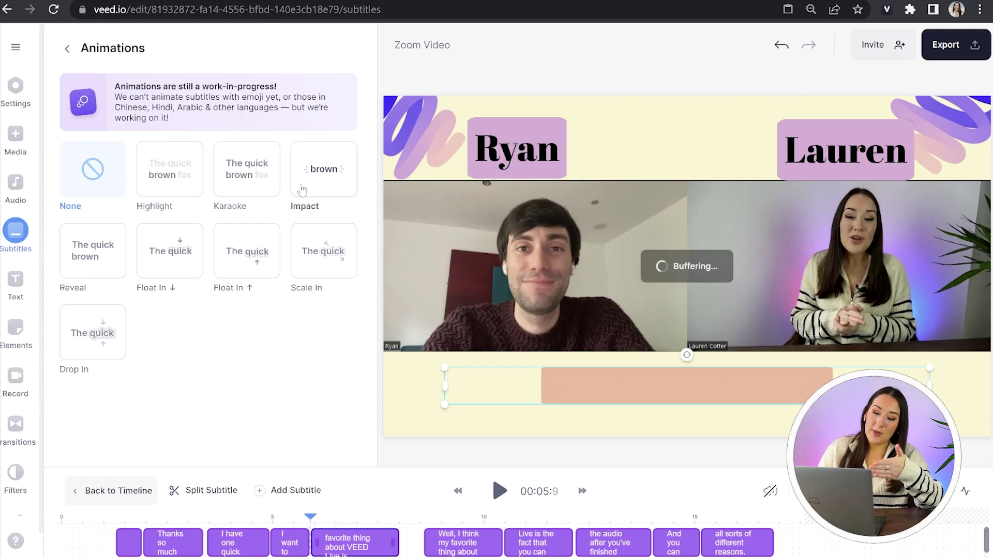
left_click(195, 195)
left_click(176, 193)
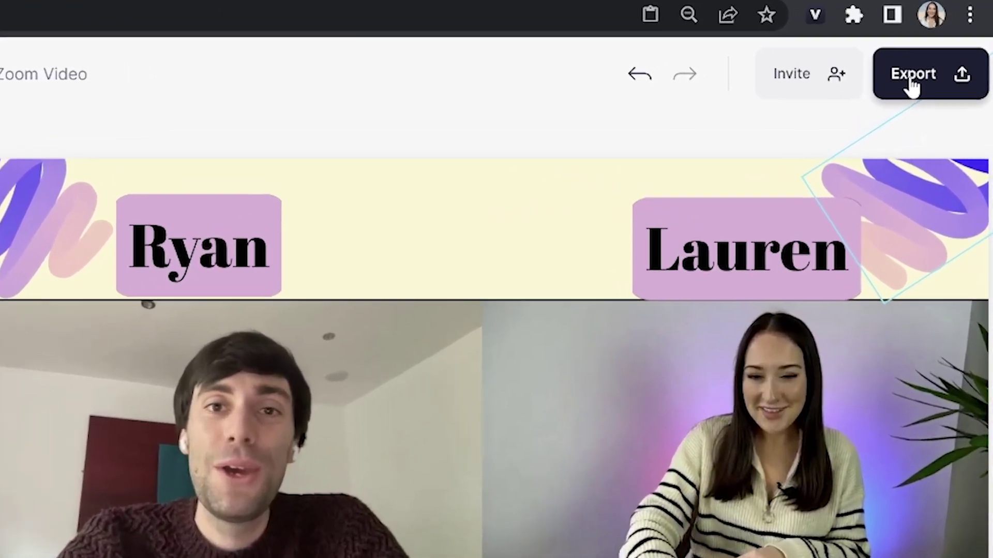
Step: Export the video in HD quality with subtitles burned in
left_click(912, 80)
left_click(682, 282)
scroll(688, 287, "down", 3)
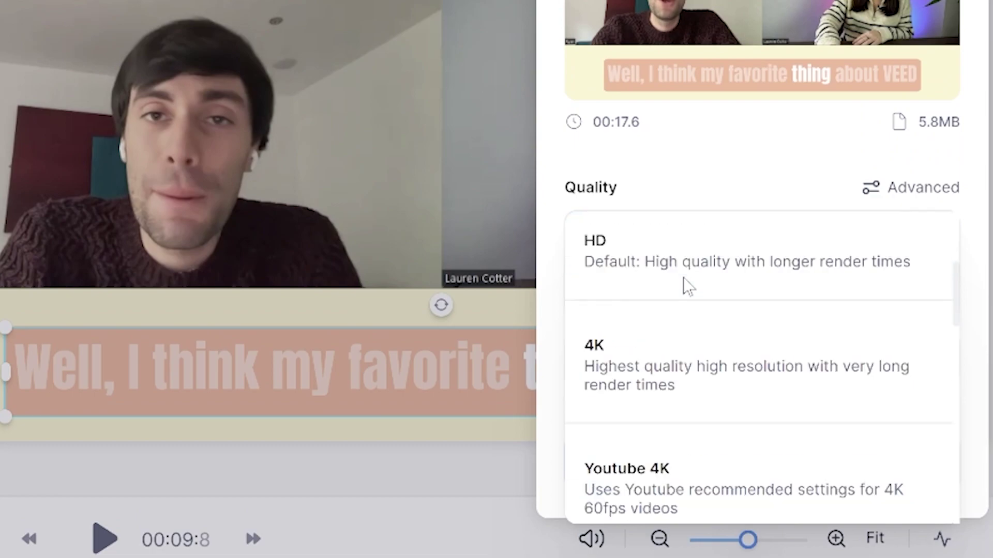
left_click(671, 282)
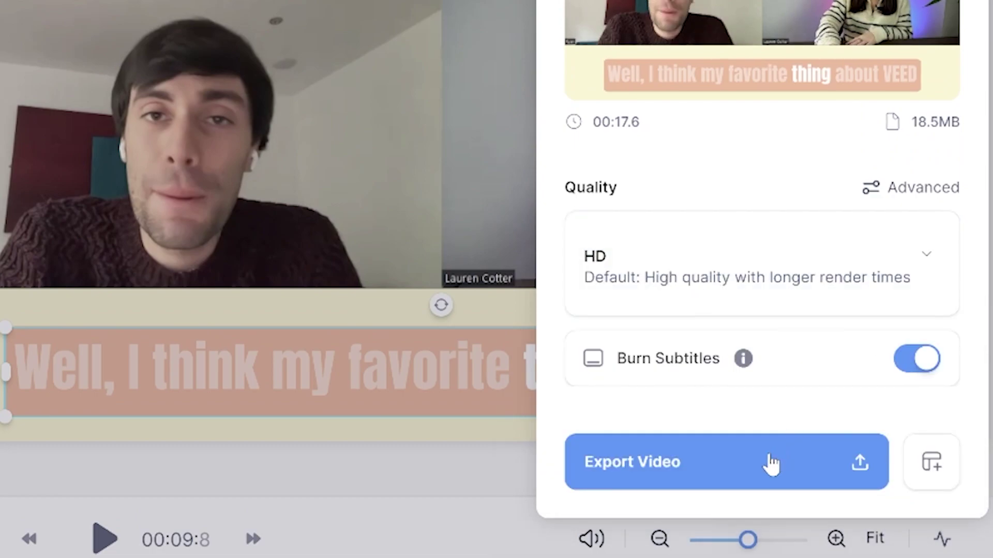
left_click(761, 471)
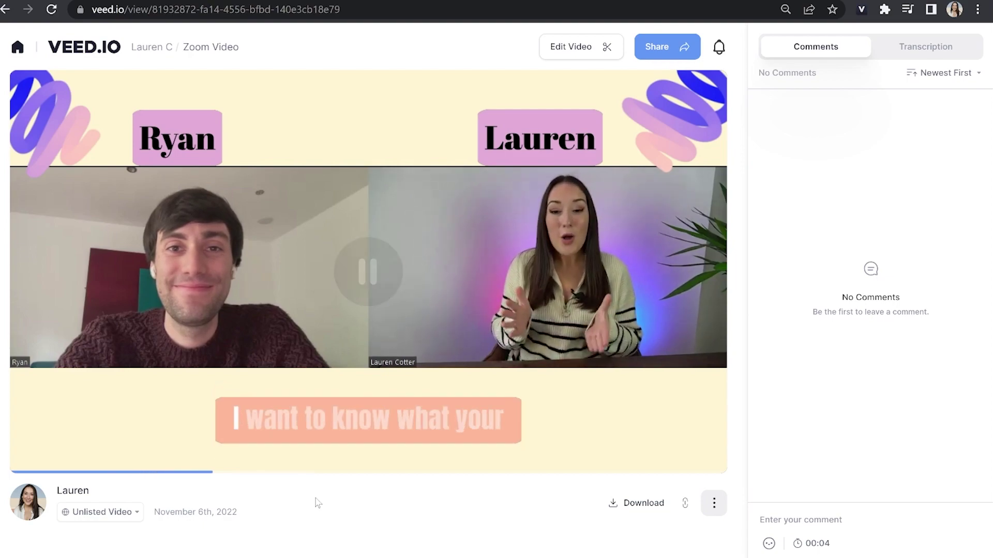
Step: Download the exported Zoom video as an MP4, then bring up its Share this video options
left_click(608, 508)
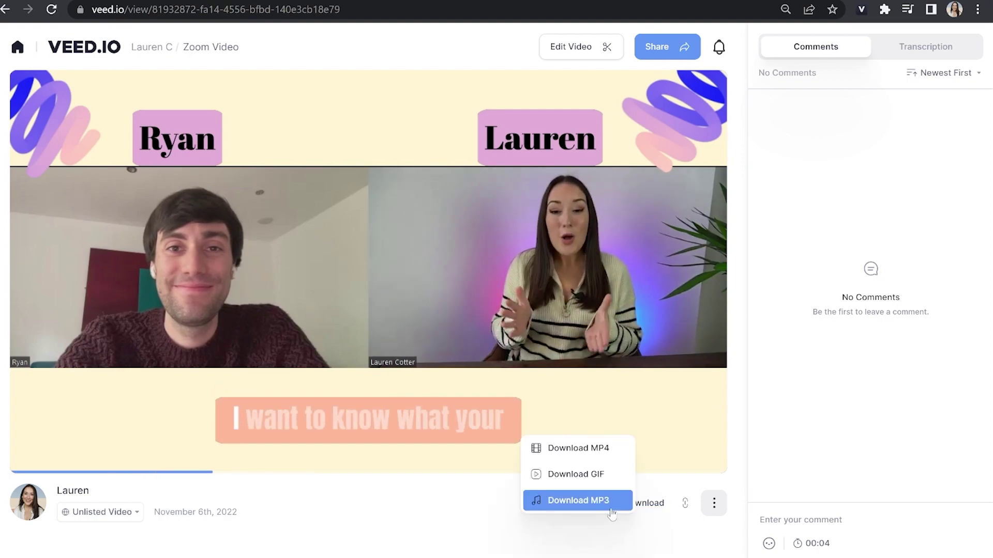
left_click(601, 455)
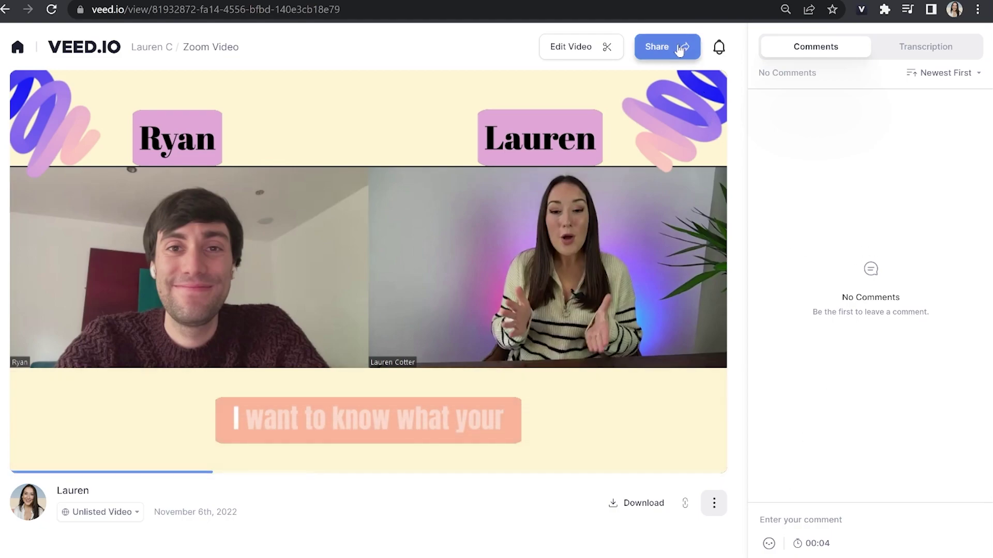
left_click(678, 45)
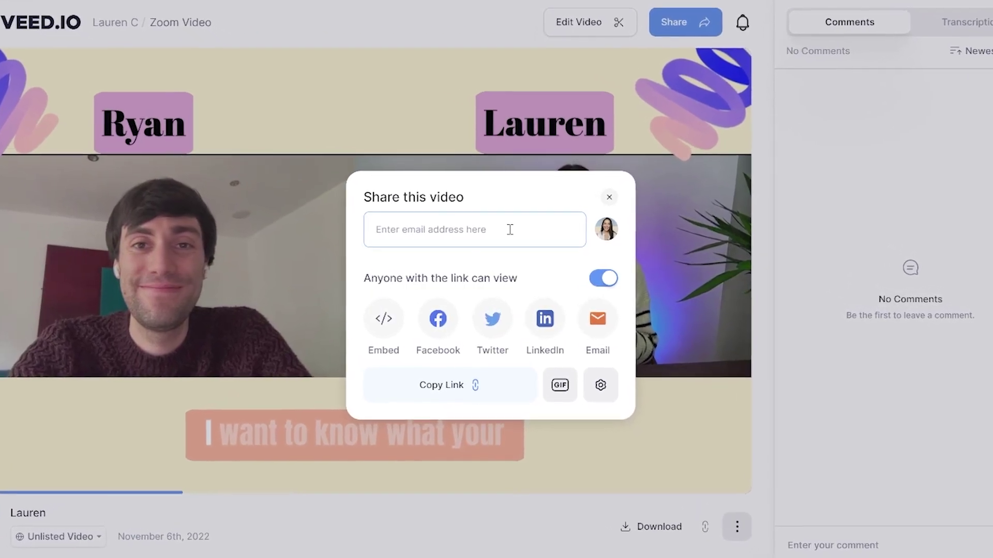